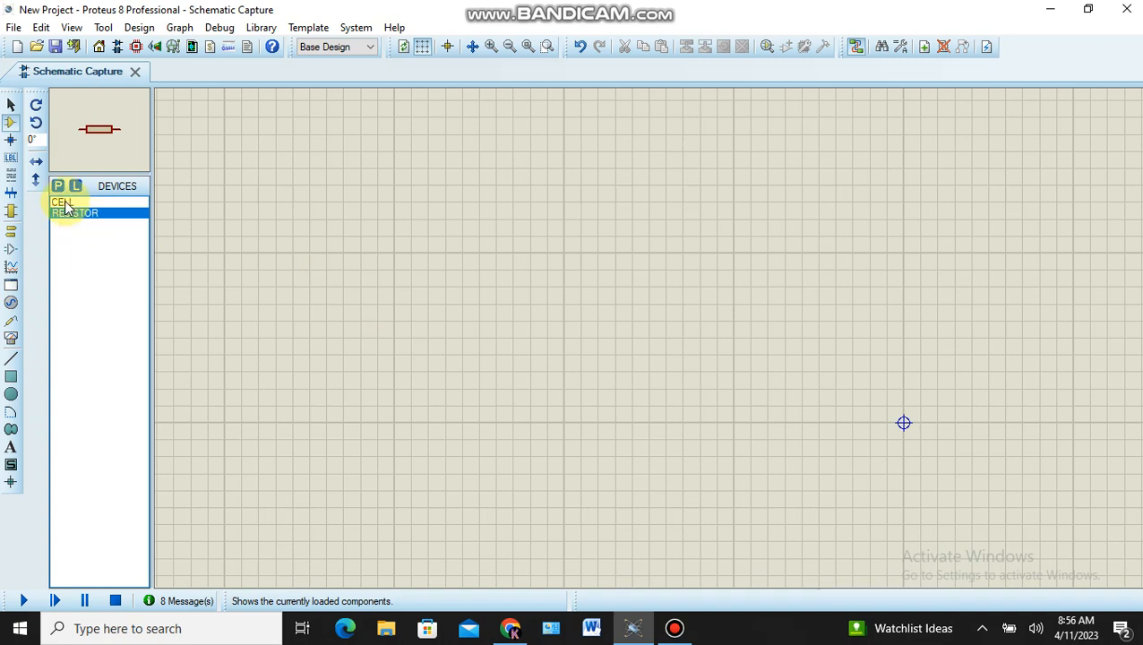
Place a CELL component in the left part of the schematic sheet
click(65, 205)
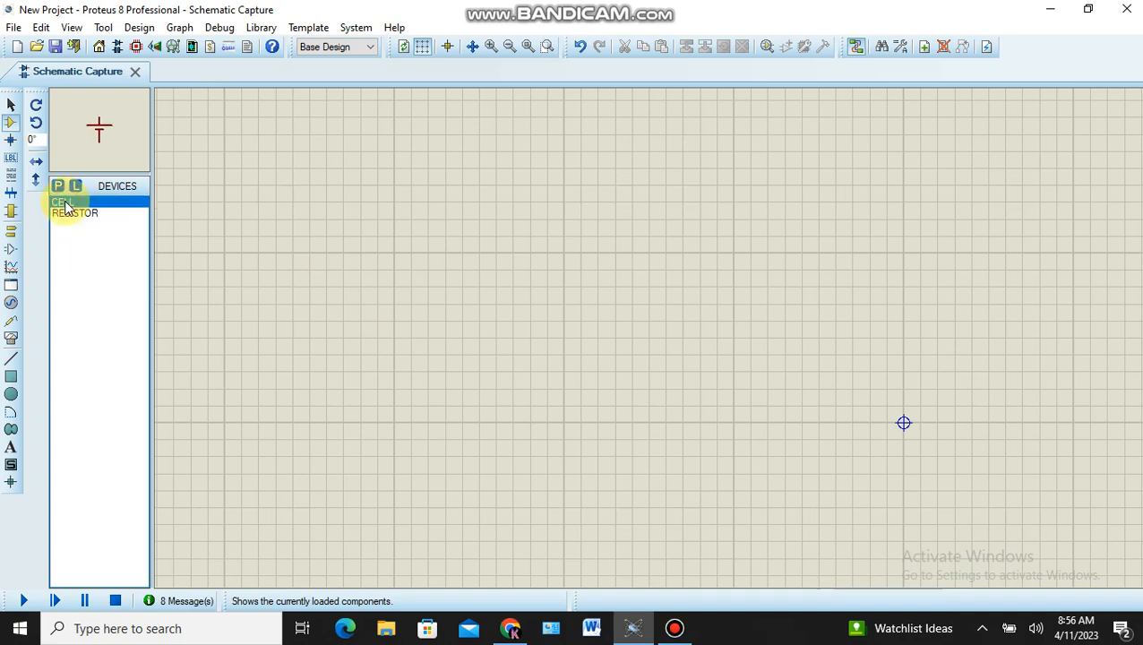
click(326, 338)
click(326, 338)
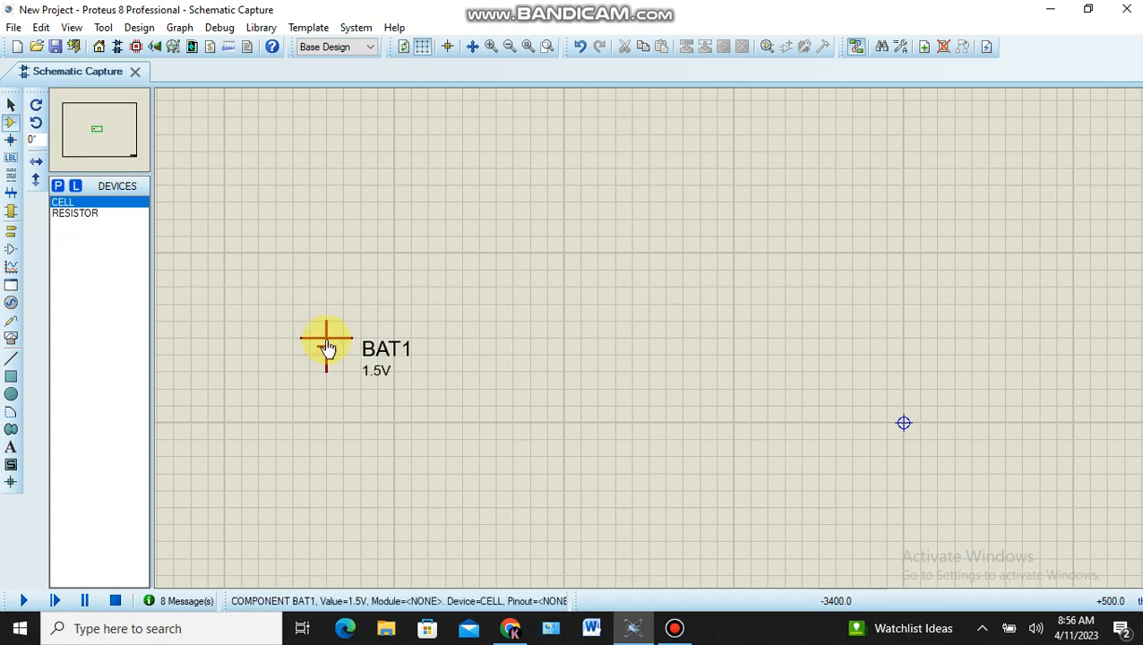
Place three RESISTOR components in a horizontal row above and to the right of the battery
click(75, 214)
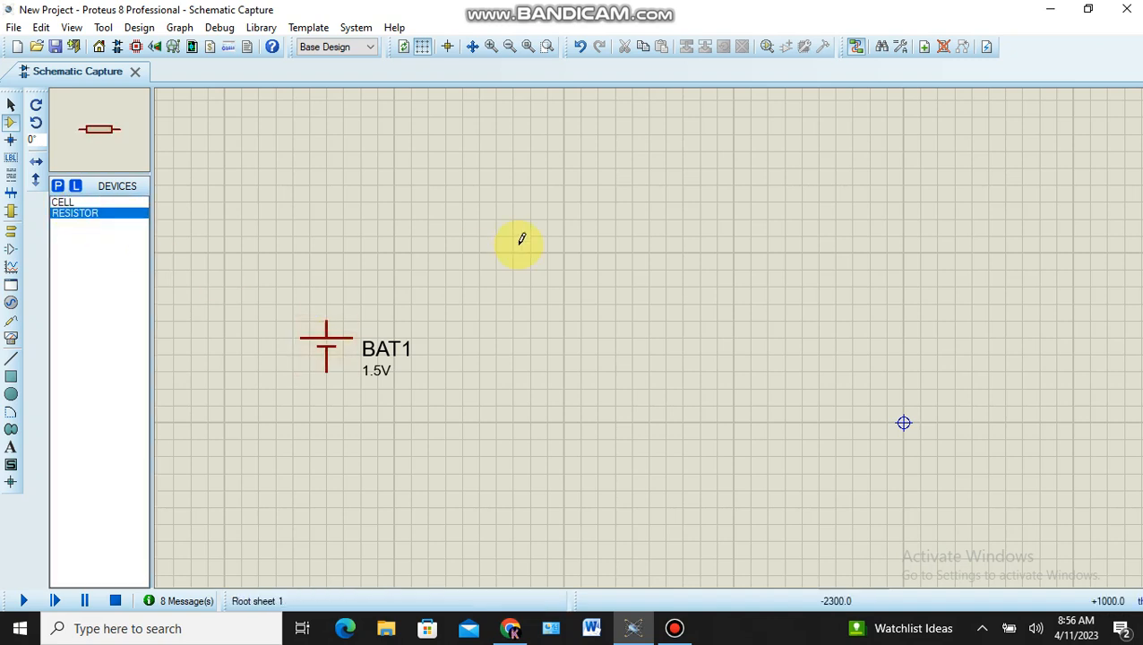
click(554, 265)
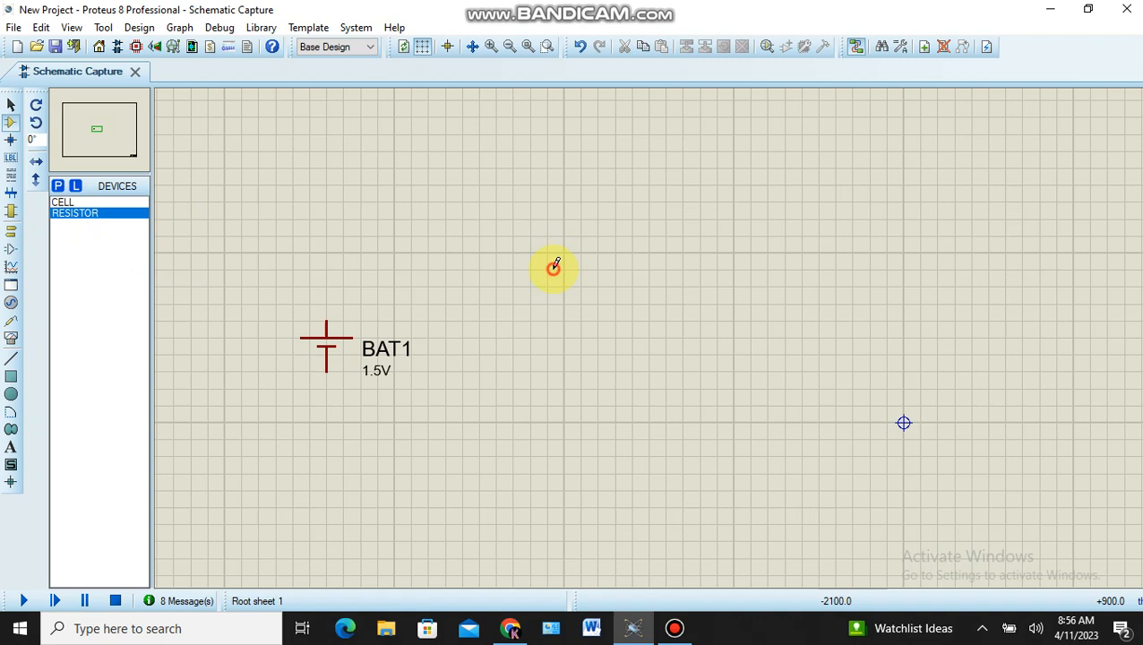
click(555, 266)
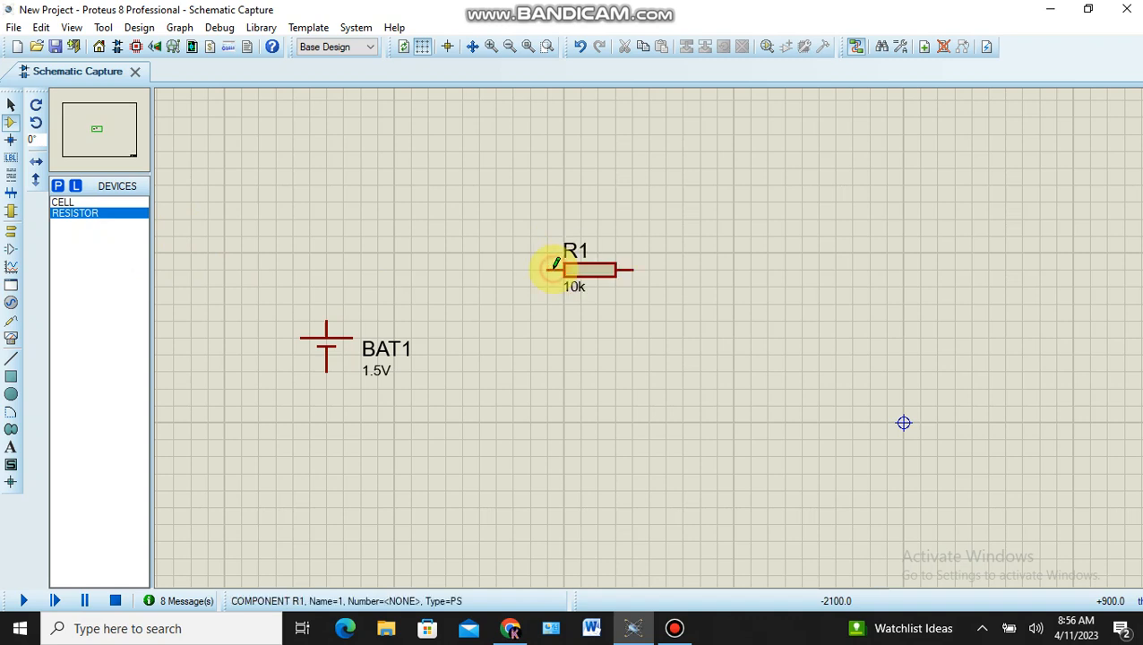
click(770, 261)
click(773, 266)
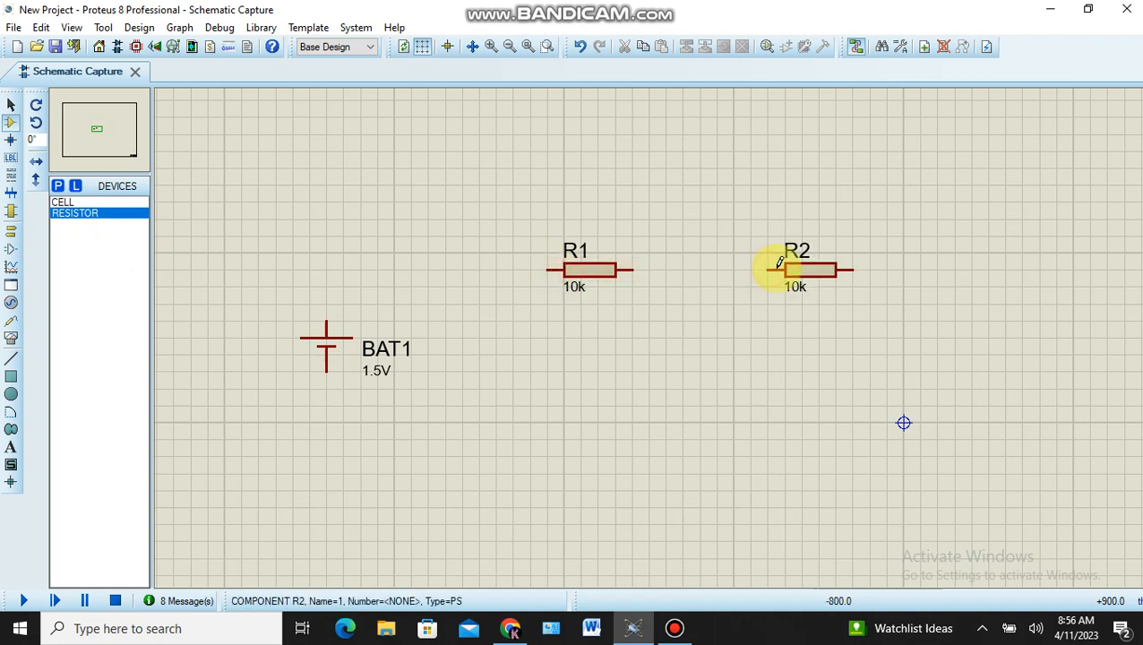
click(952, 262)
click(951, 262)
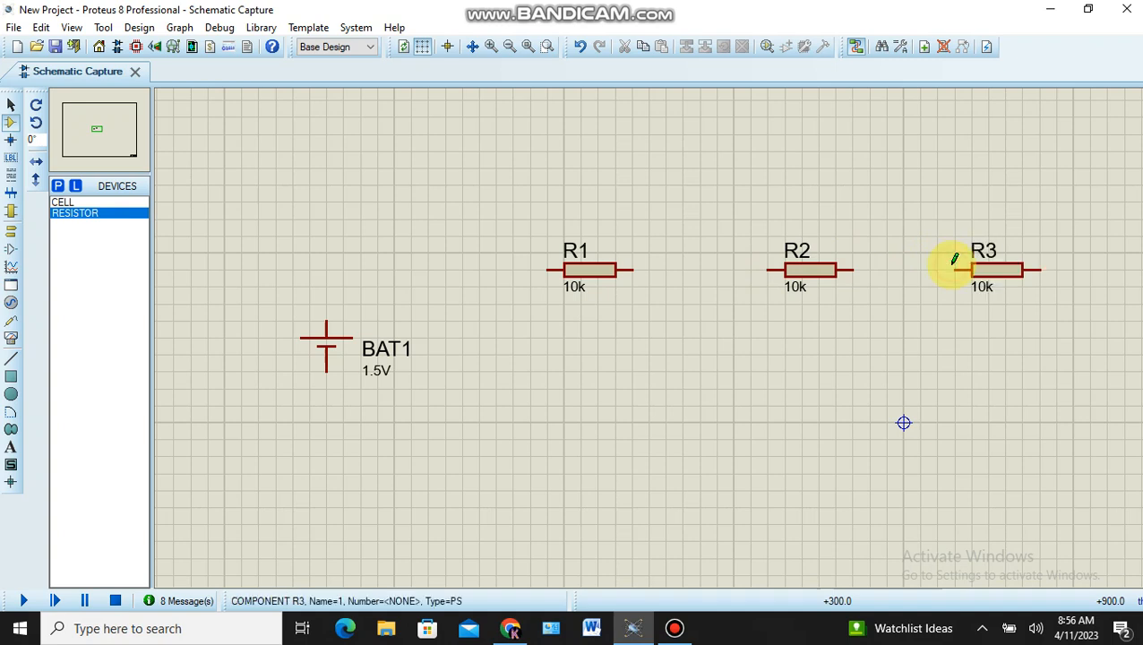
Move the battery further left, then shift R1, R2 and R3 up and left into a spaced horizontal row
click(330, 348)
drag(330, 347, 243, 331)
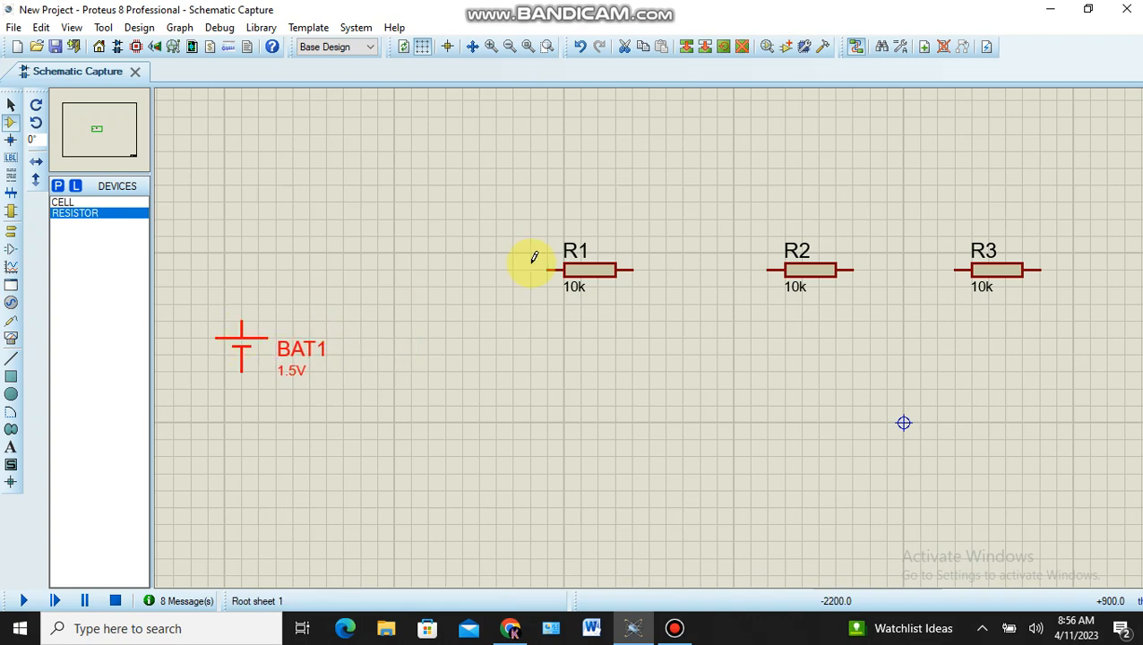
click(577, 267)
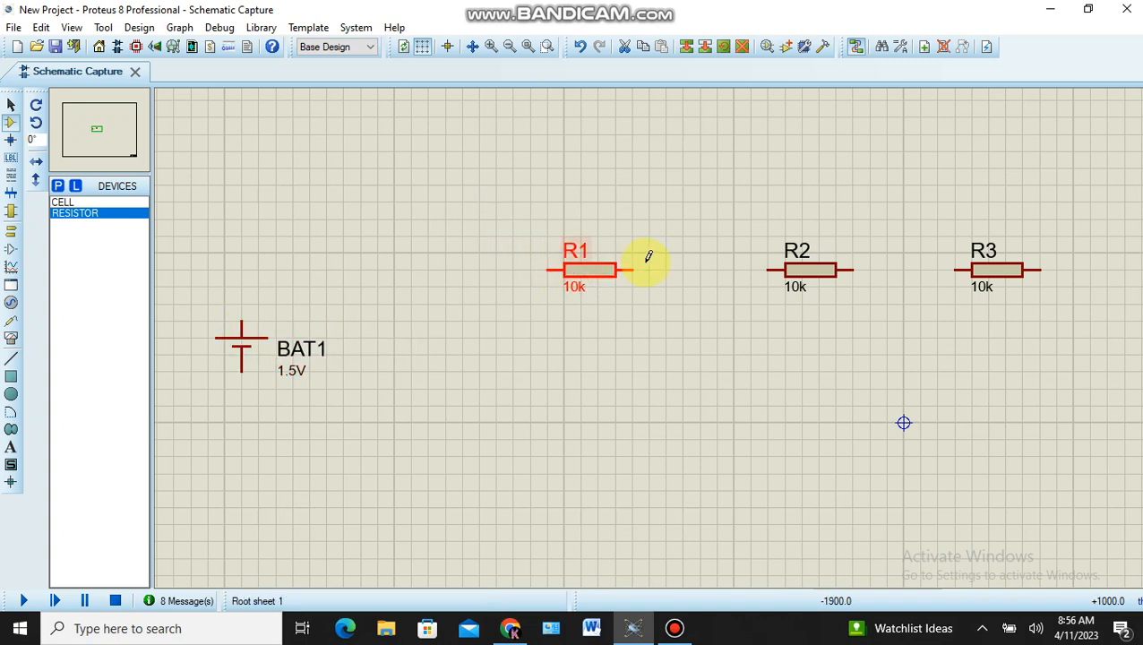
drag(584, 284, 432, 252)
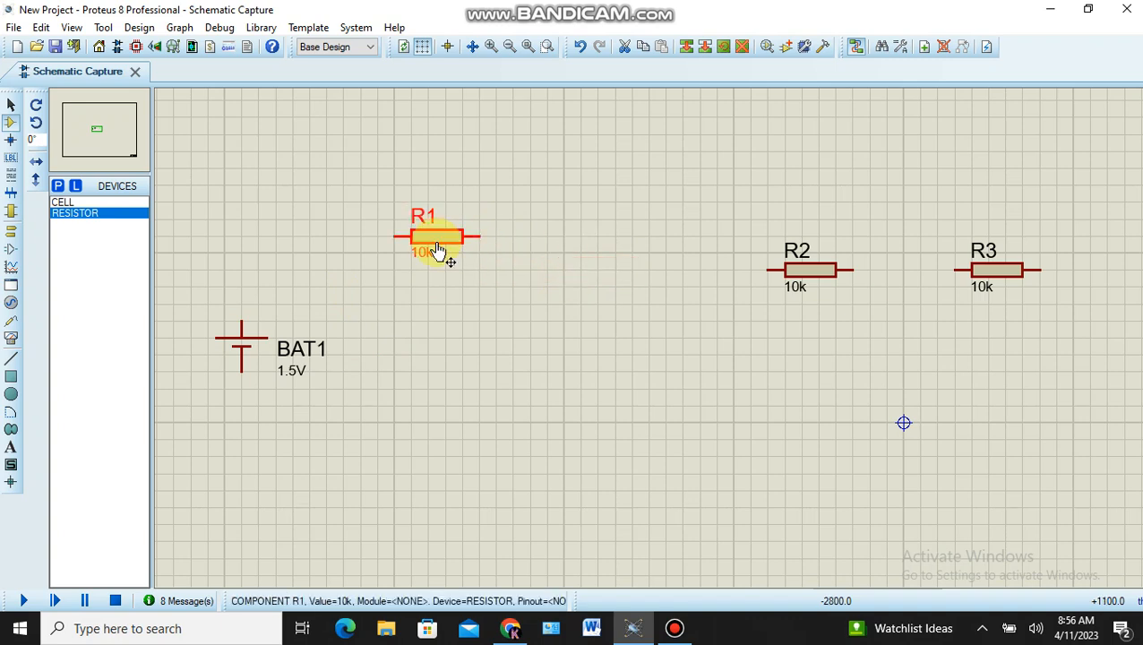
click(809, 272)
drag(804, 278, 692, 247)
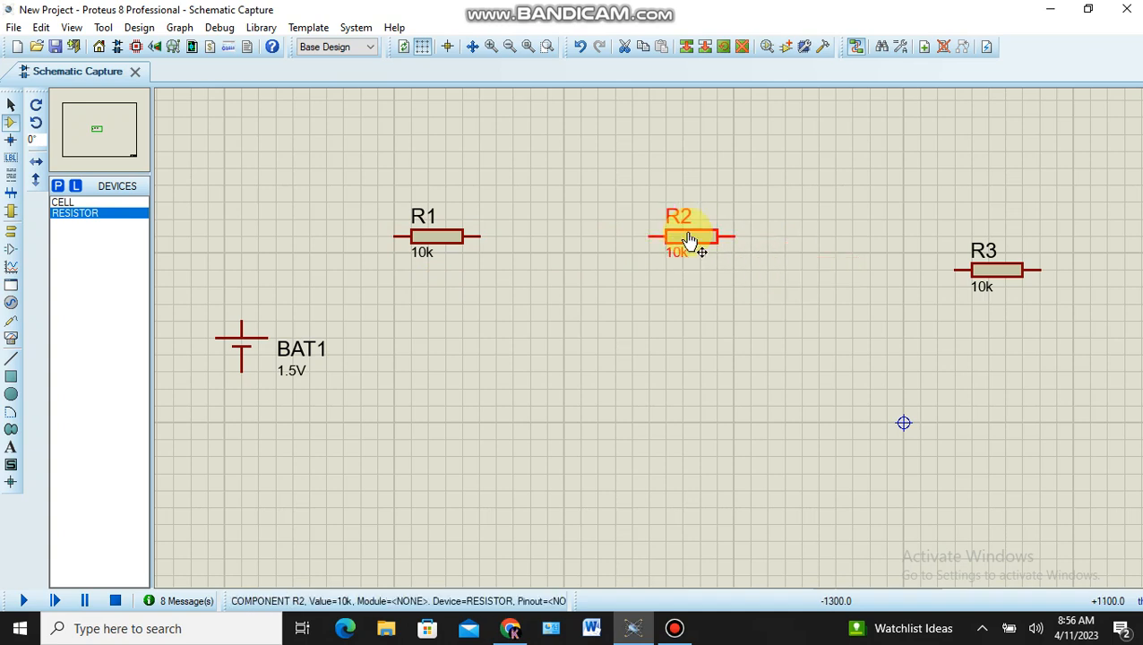
click(993, 282)
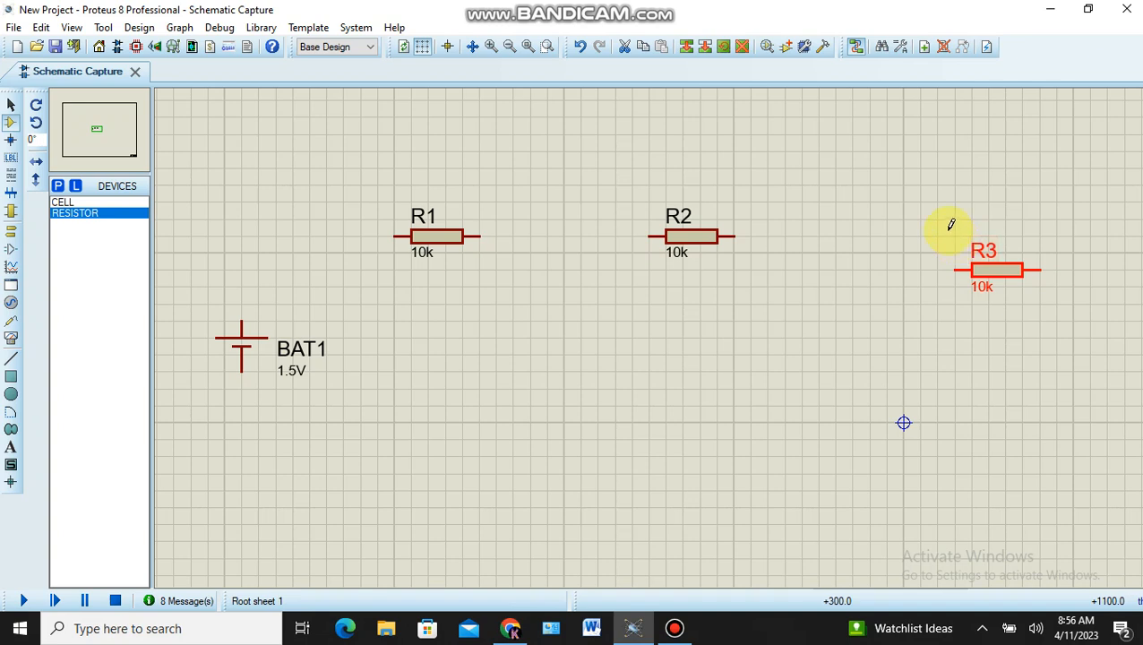
drag(986, 270, 914, 242)
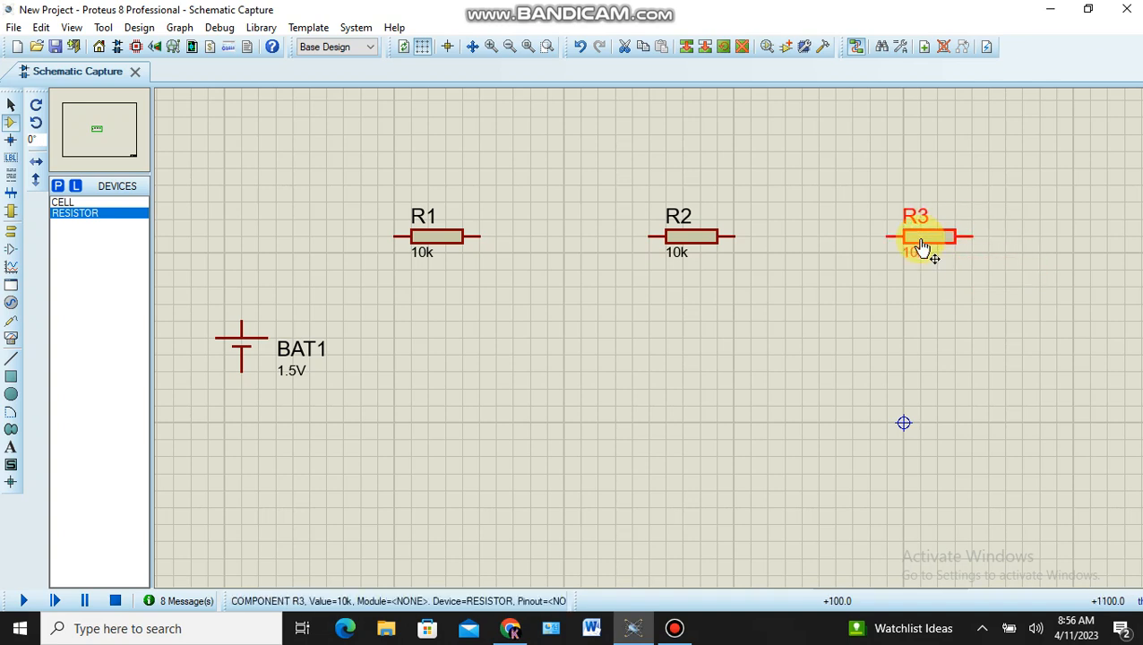
click(767, 387)
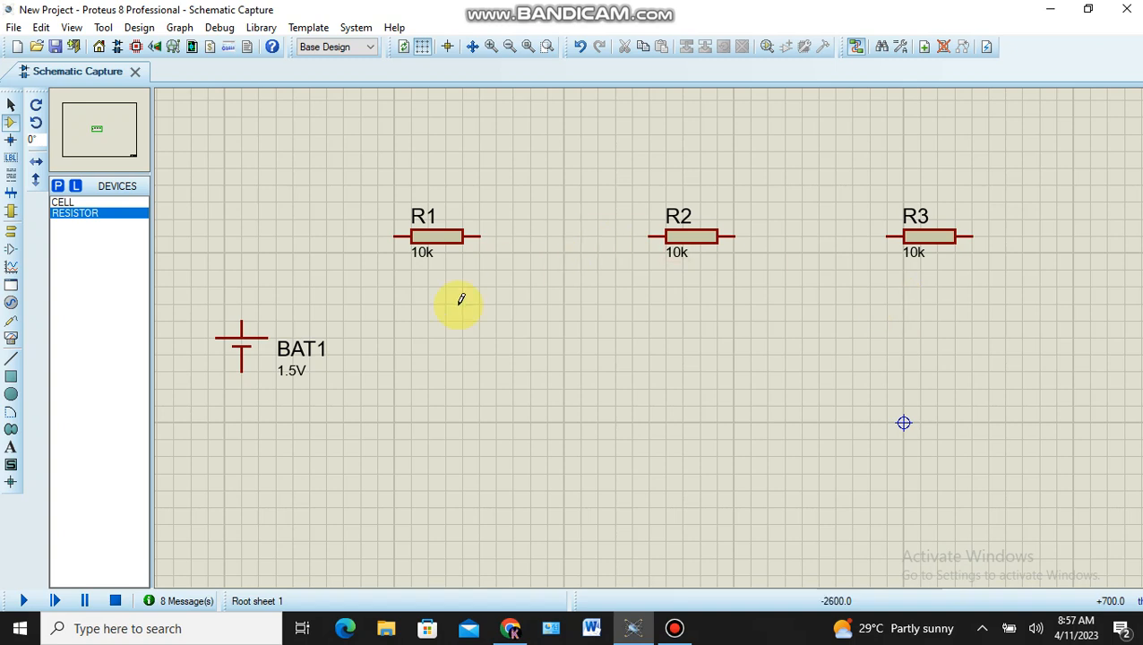
Set the voltage of battery BAT1 to 28V
double_click(249, 354)
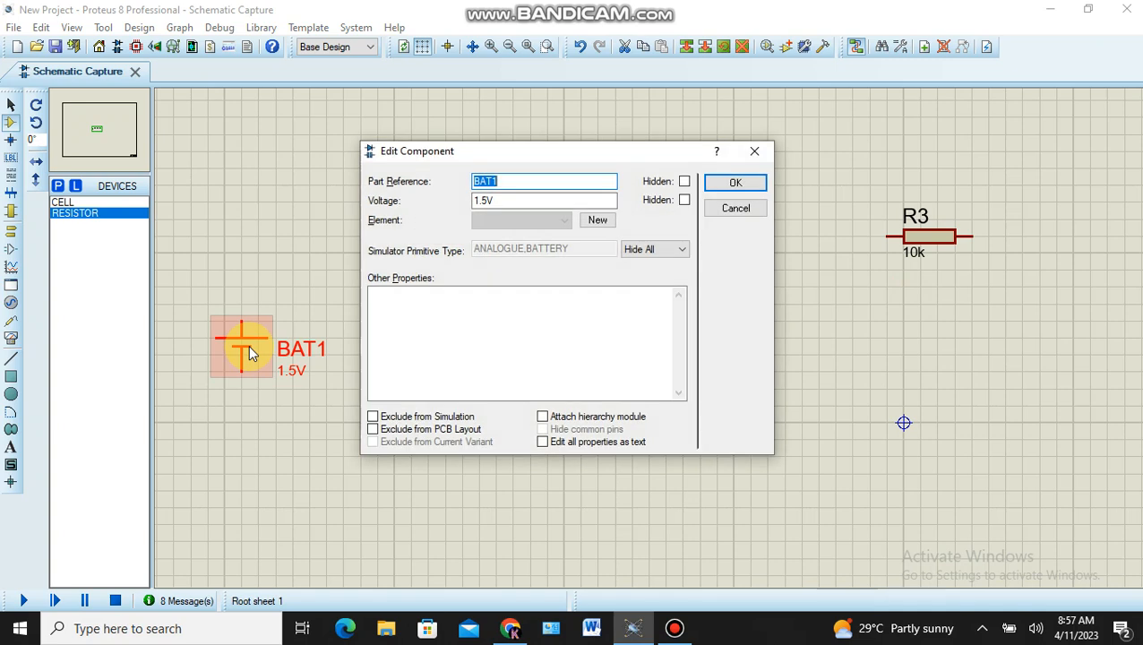
click(487, 201)
key(BackSpace)
key(BackSpace)
key(BackSpace)
text(28)
click(733, 182)
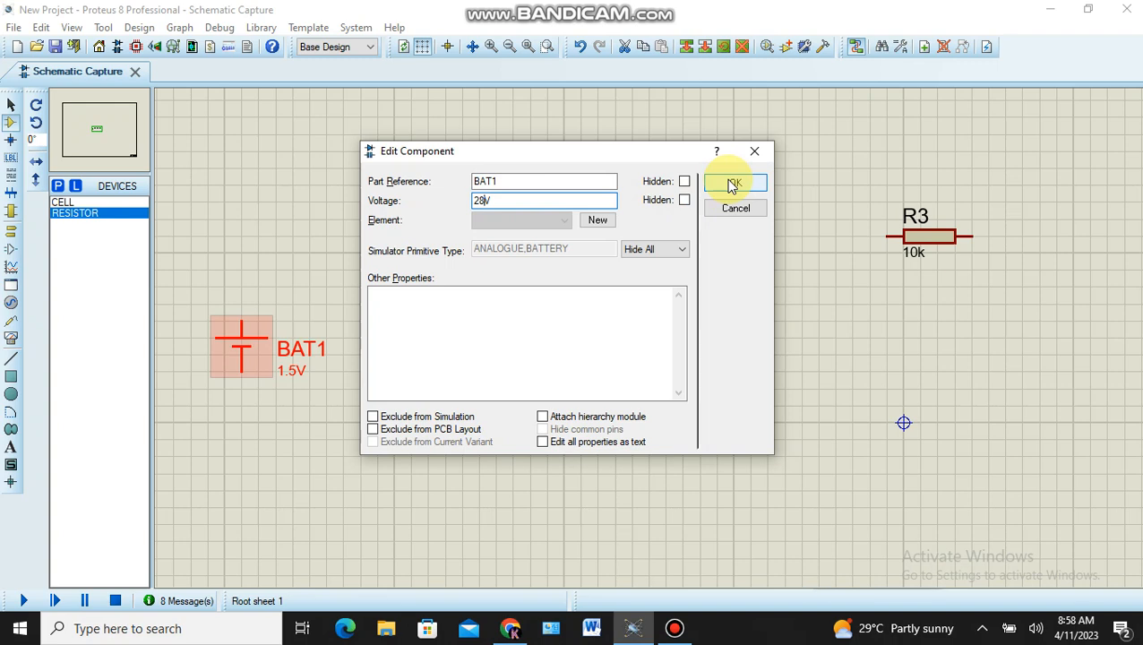
click(732, 185)
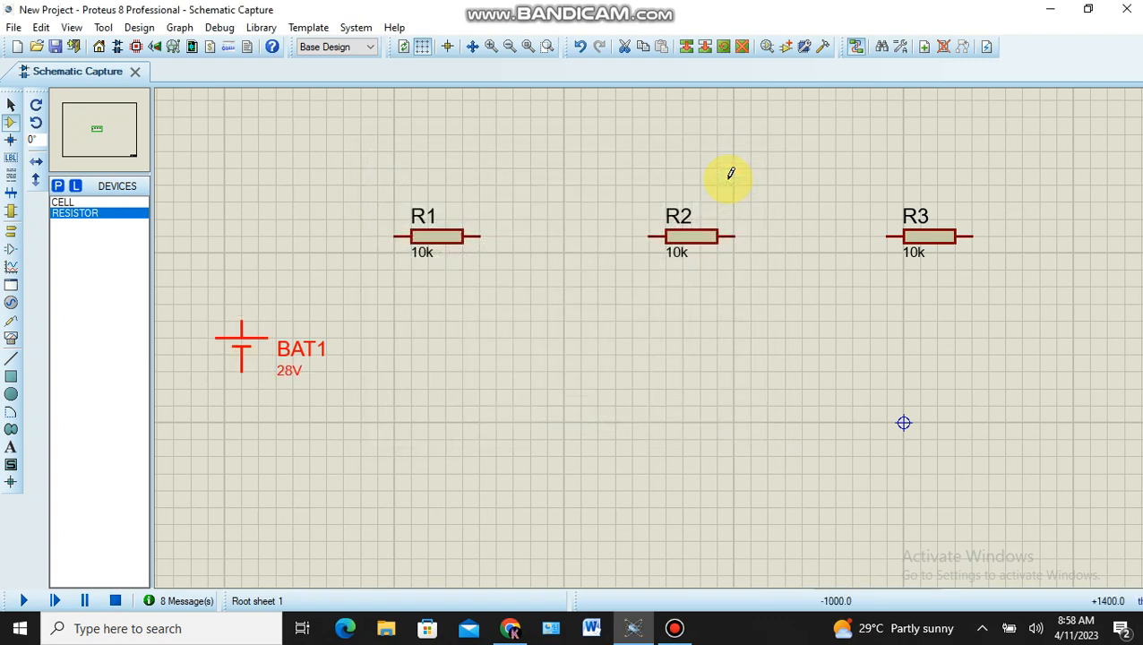
Set the resistance of resistor R1 to 2 ohms
click(440, 246)
click(438, 241)
click(502, 206)
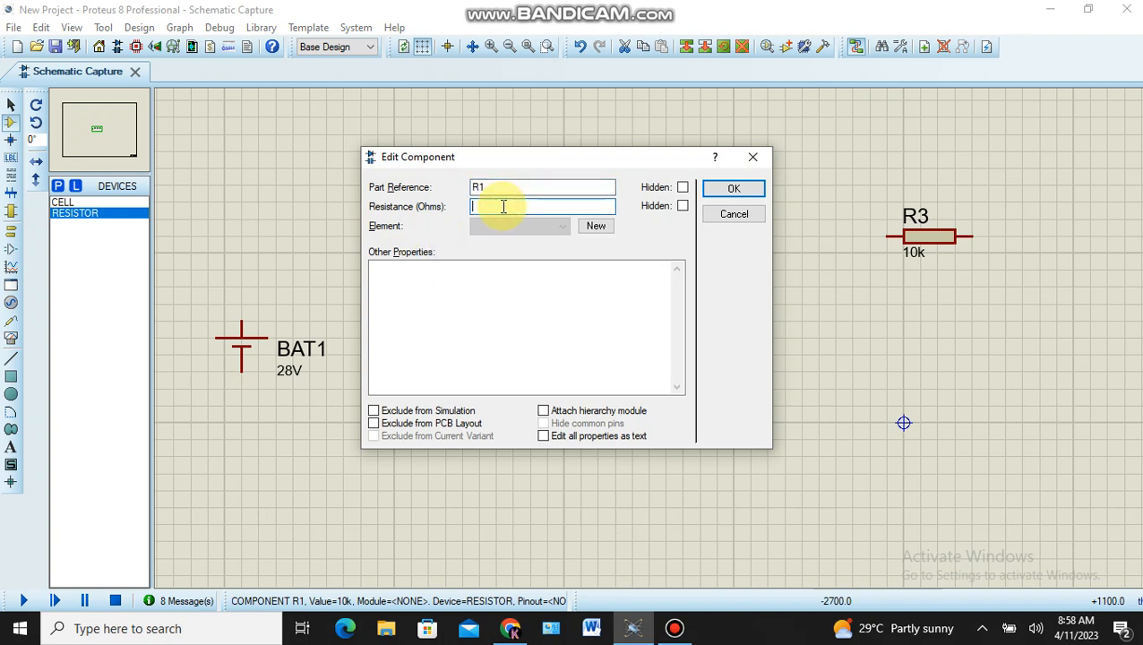
text(2)
click(744, 191)
Set the resistance of resistor R2 to 4 ohms
click(687, 243)
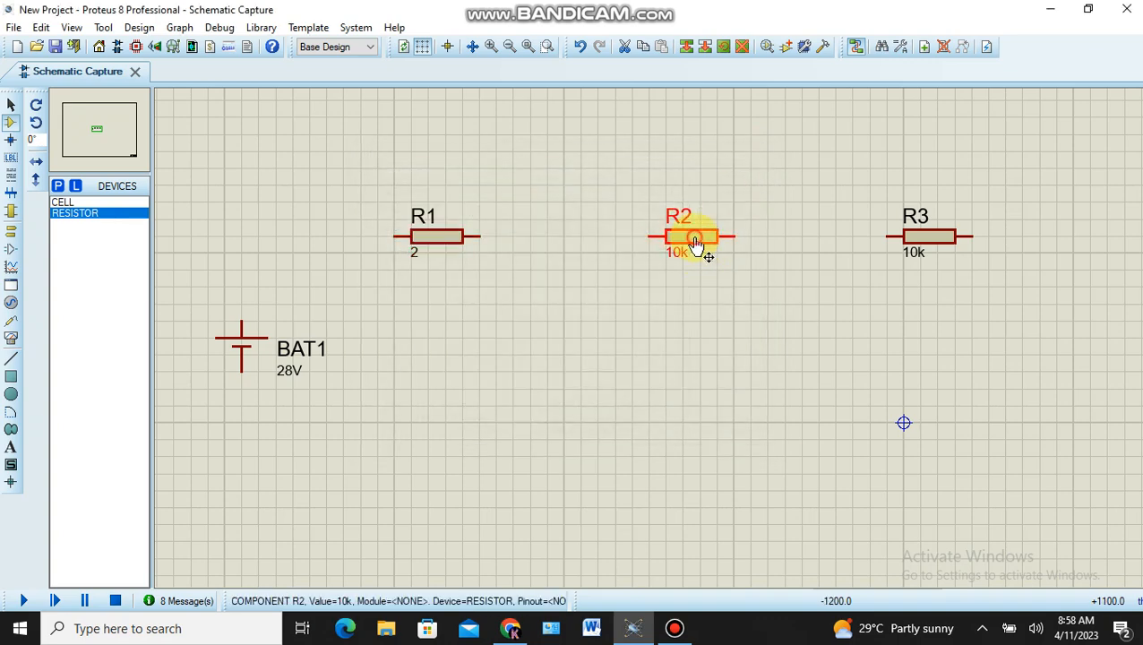
double_click(693, 237)
click(502, 207)
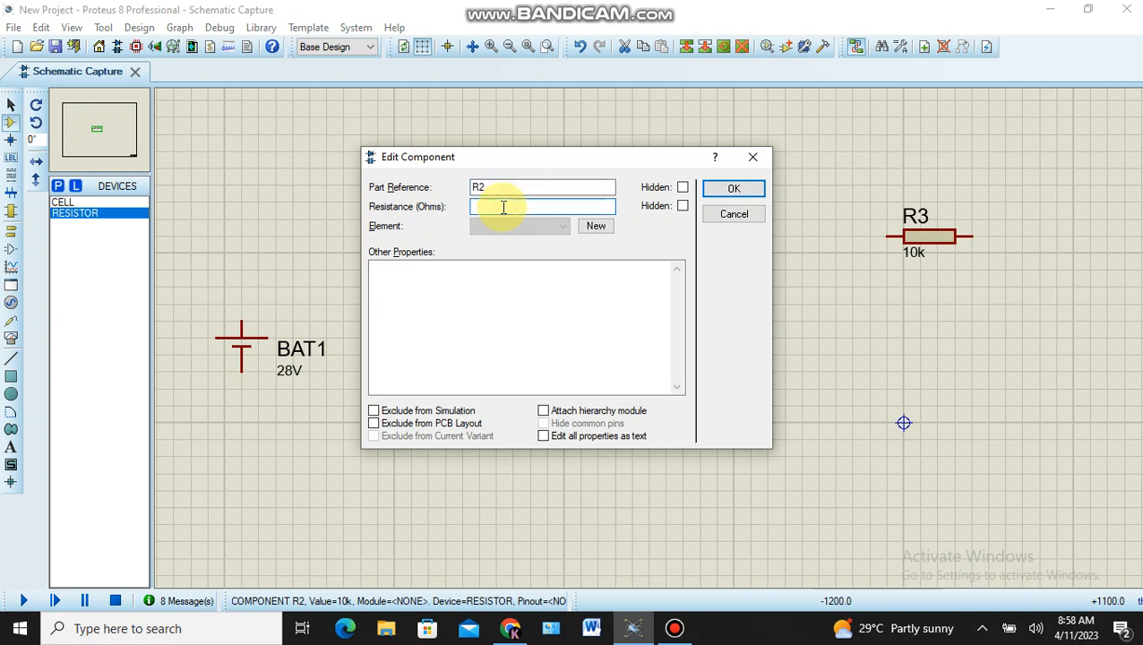
text(4)
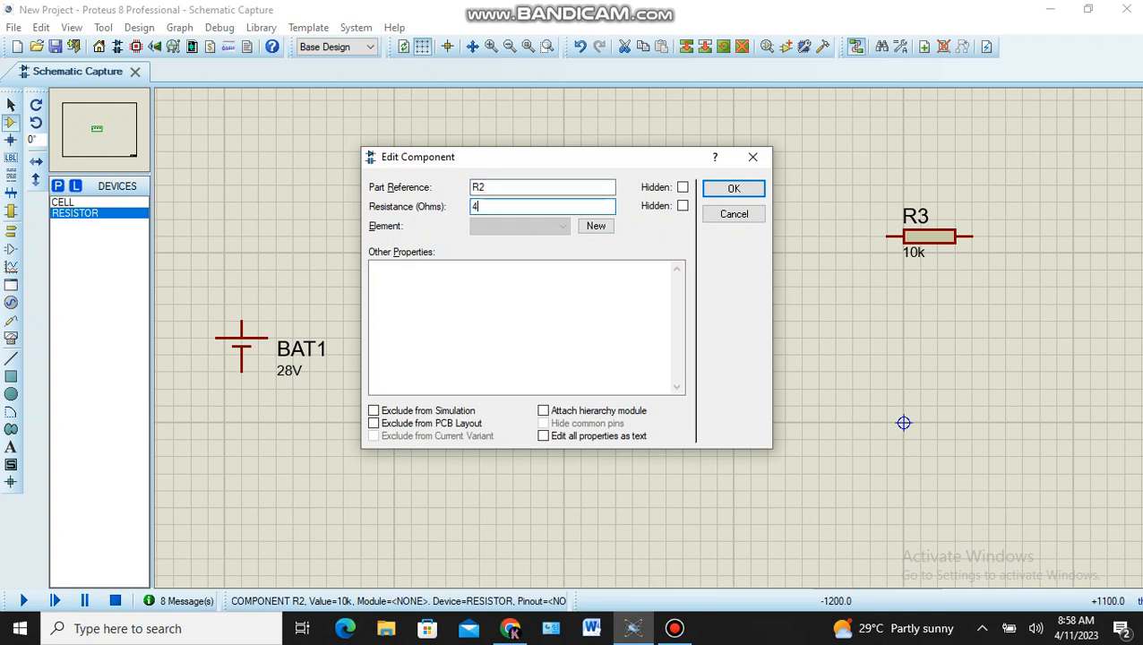
click(733, 189)
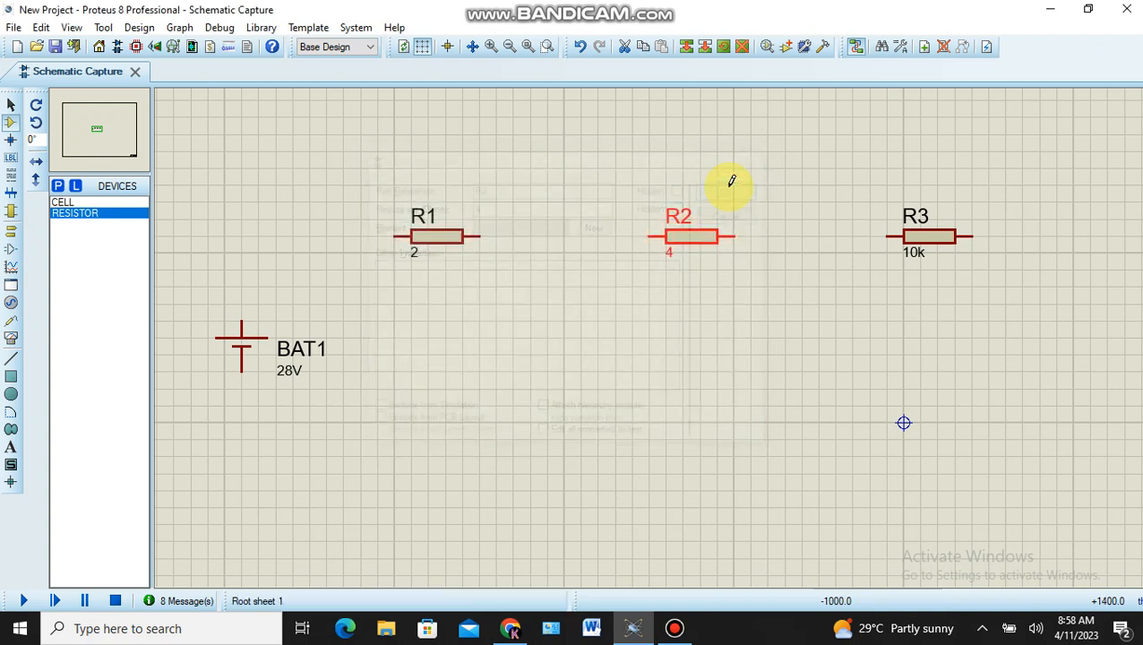
Set the resistance of resistor R3 to 8 ohms
double_click(930, 246)
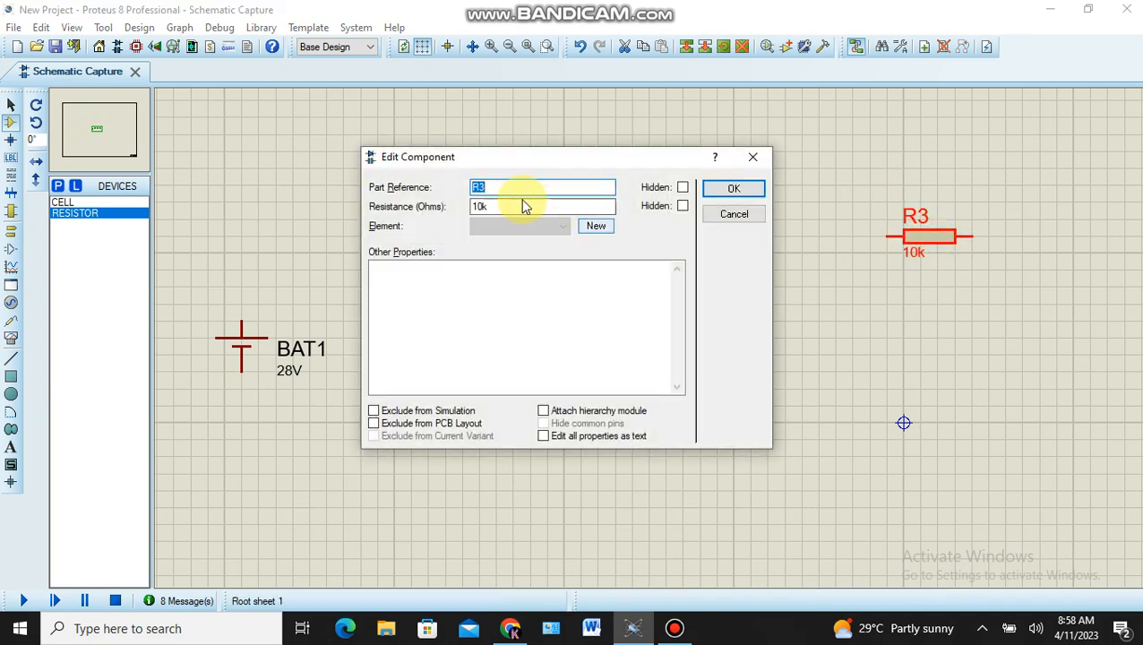
double_click(515, 205)
key(BackSpace)
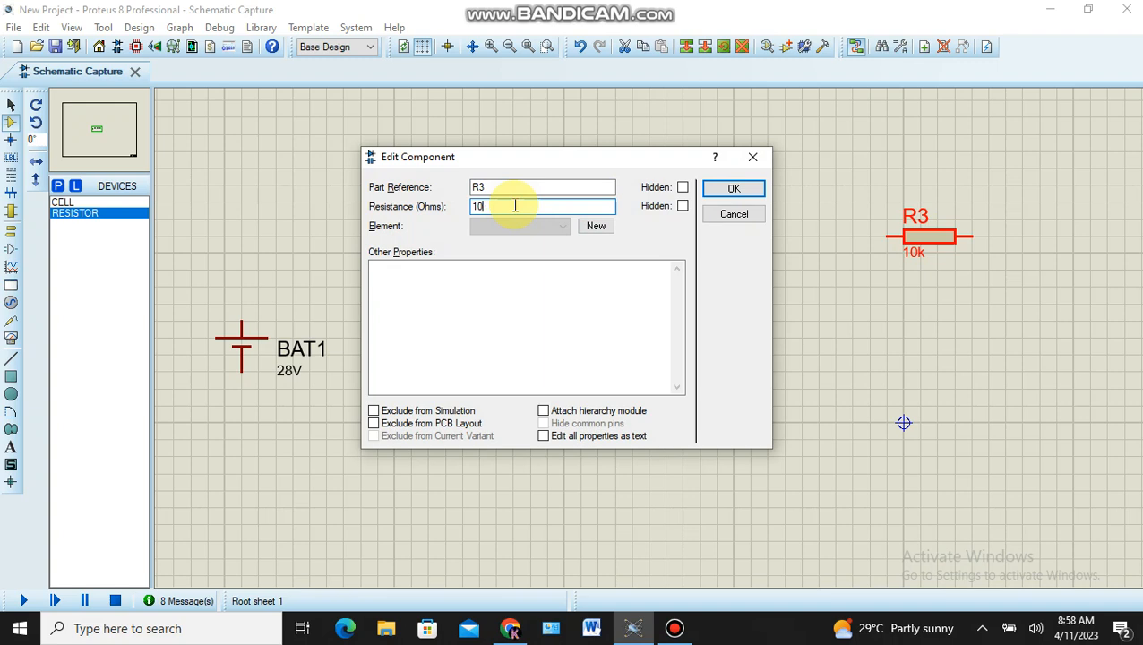
text(8)
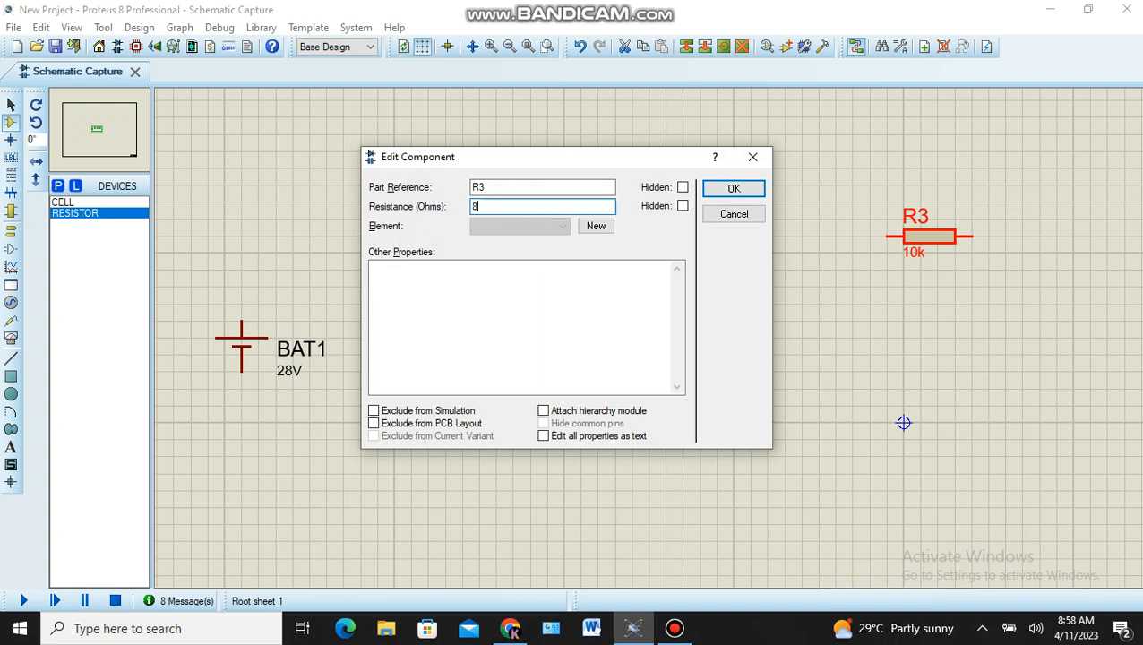
click(751, 188)
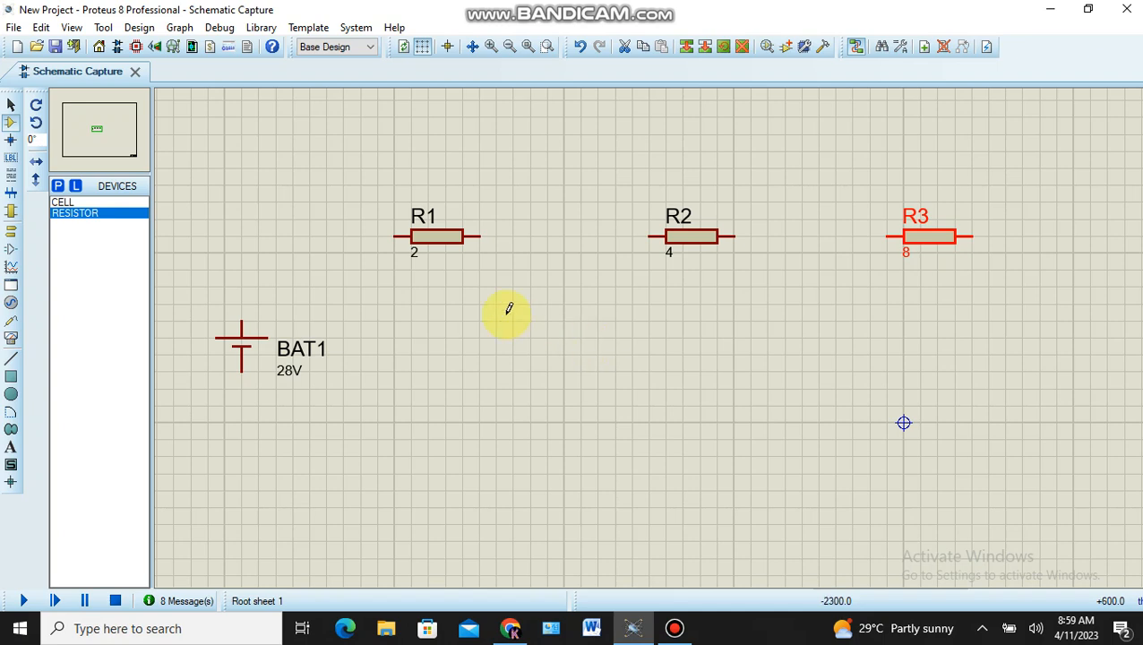
Place a GROUND terminal in the lower middle of the sheet, below resistor R2
click(15, 235)
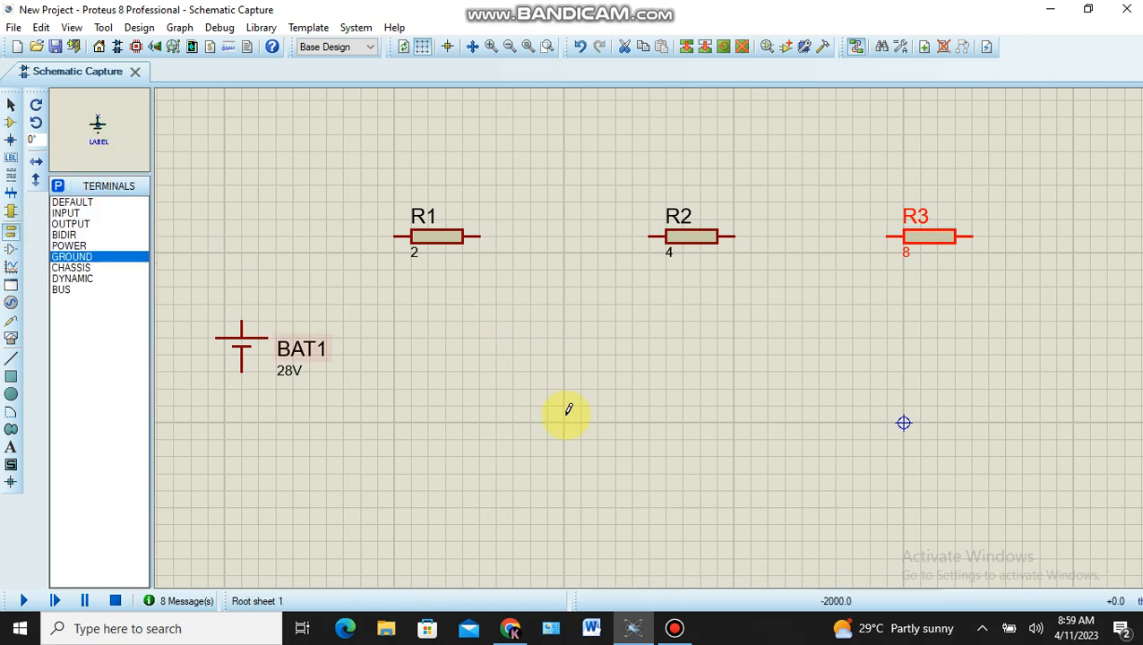
click(664, 481)
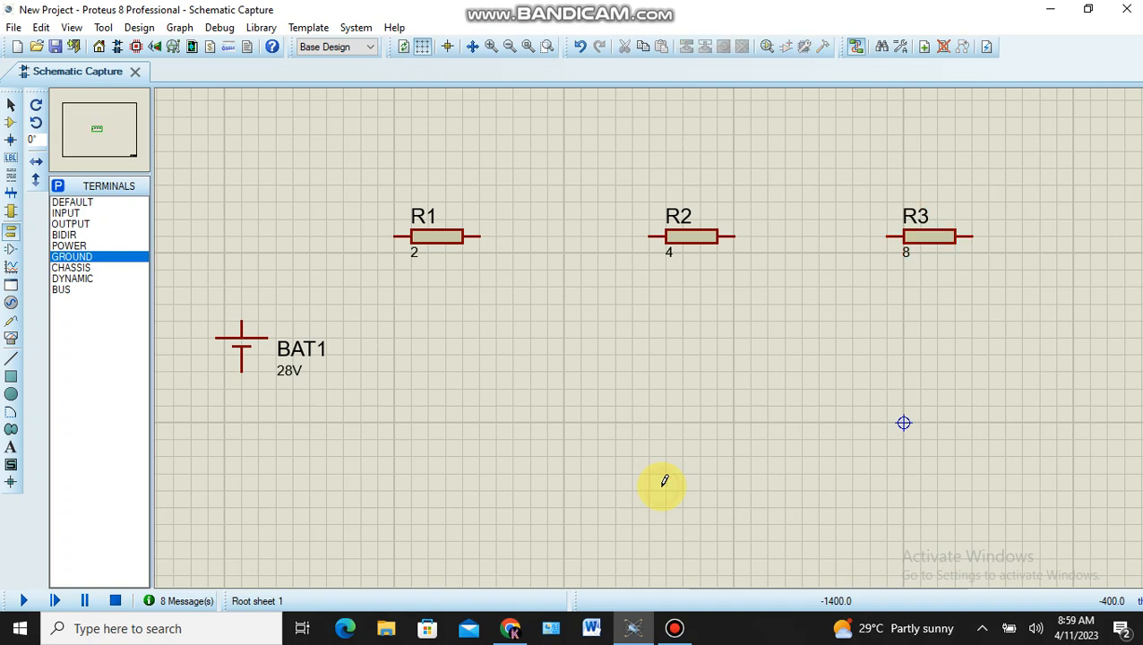
click(663, 481)
click(664, 489)
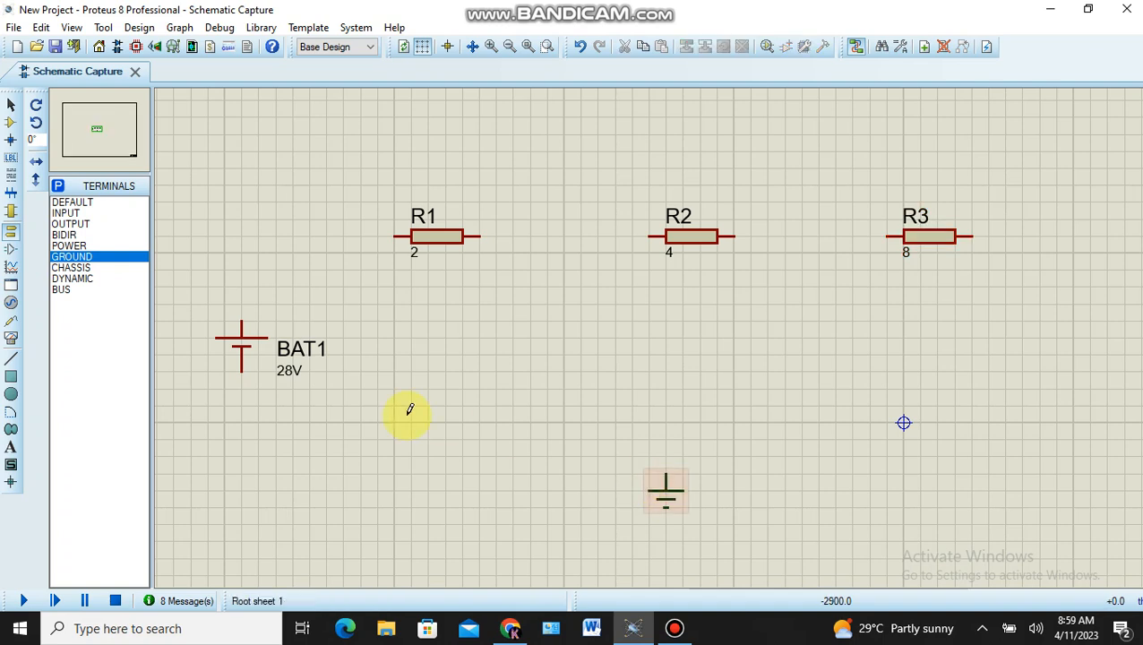
Place four DC voltmeters, one below each of the three resistors and one beside the battery
click(12, 339)
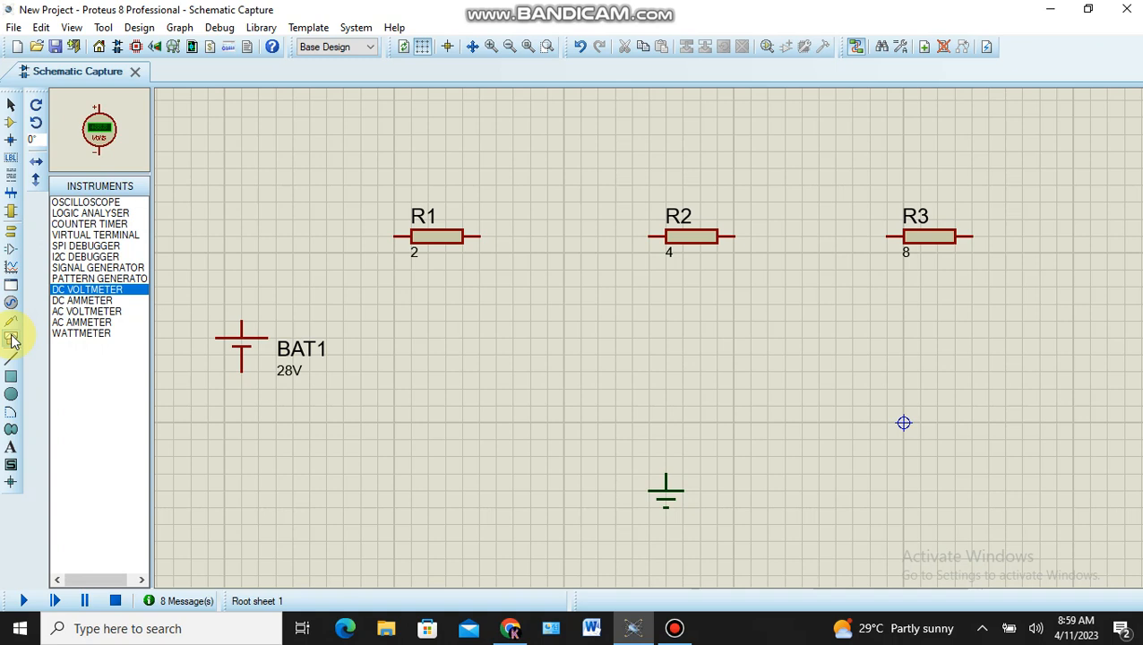
click(479, 333)
click(479, 336)
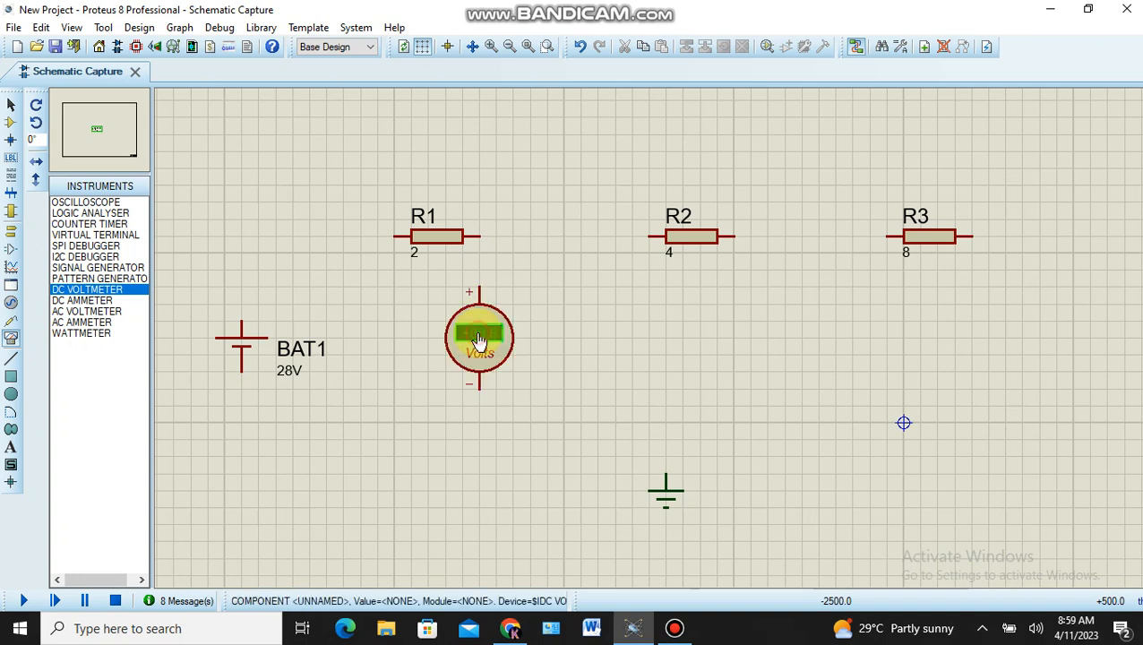
click(735, 328)
click(735, 332)
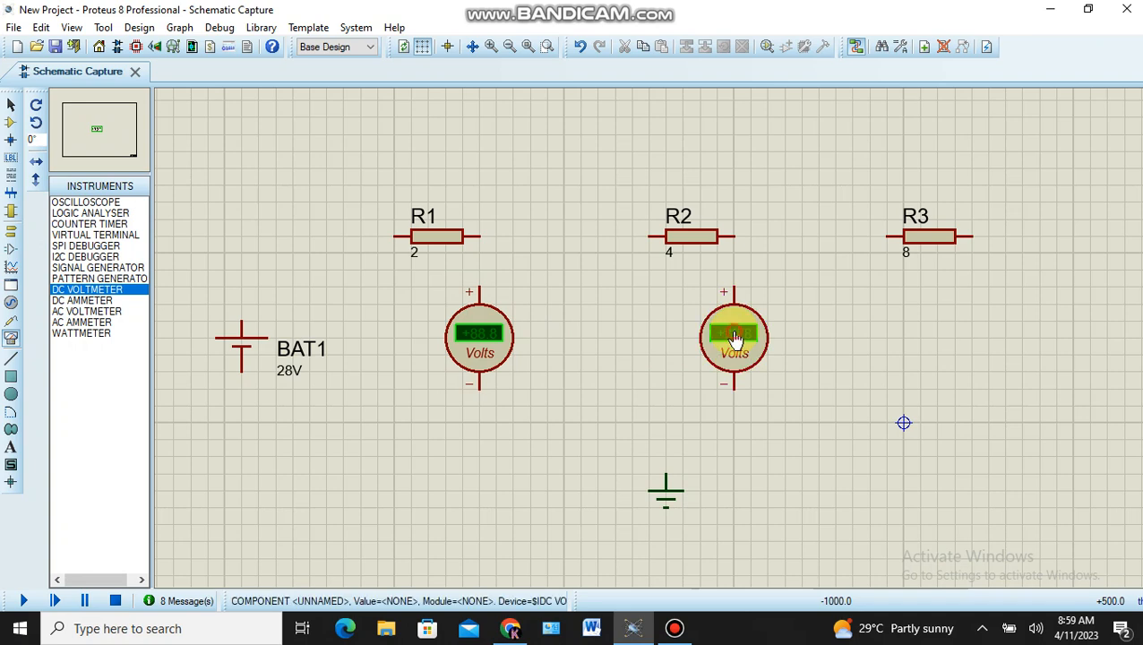
click(972, 328)
click(972, 337)
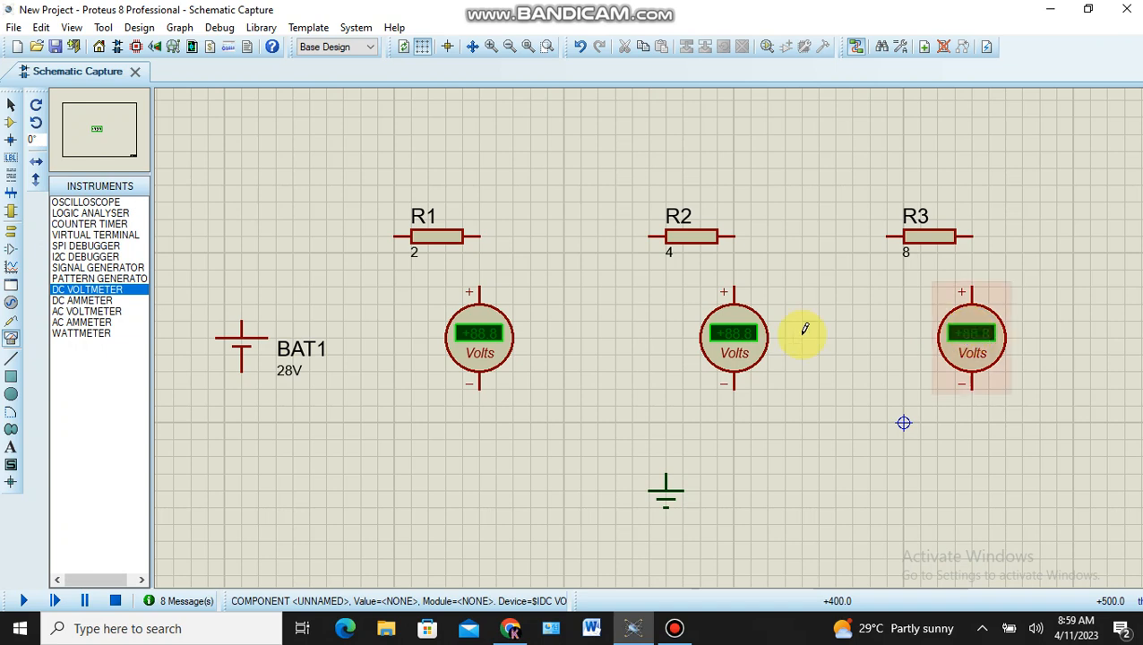
click(345, 357)
click(345, 359)
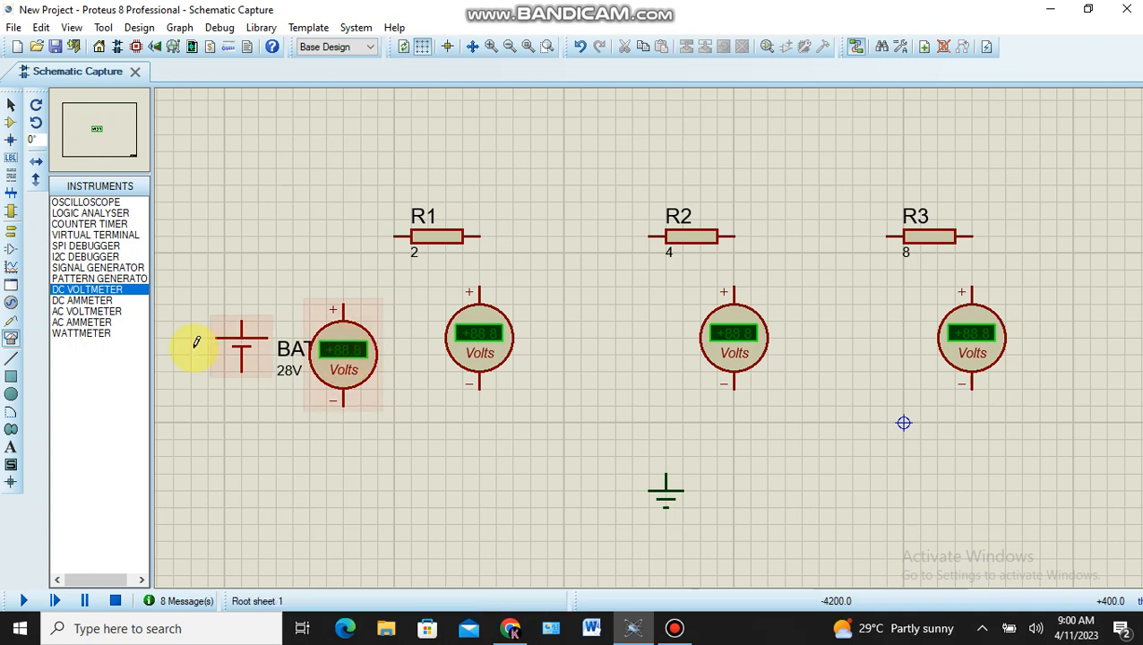
Place two DC ammeters, one between the battery and R1 and one beside the voltmeter under R3
click(89, 301)
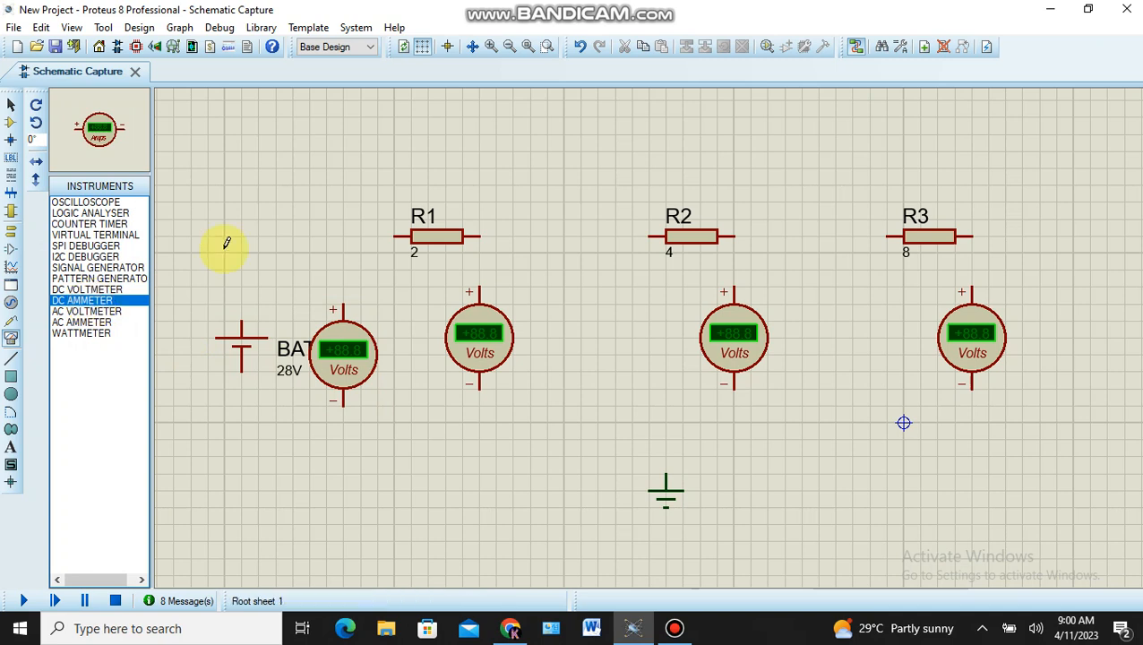
click(287, 227)
click(292, 235)
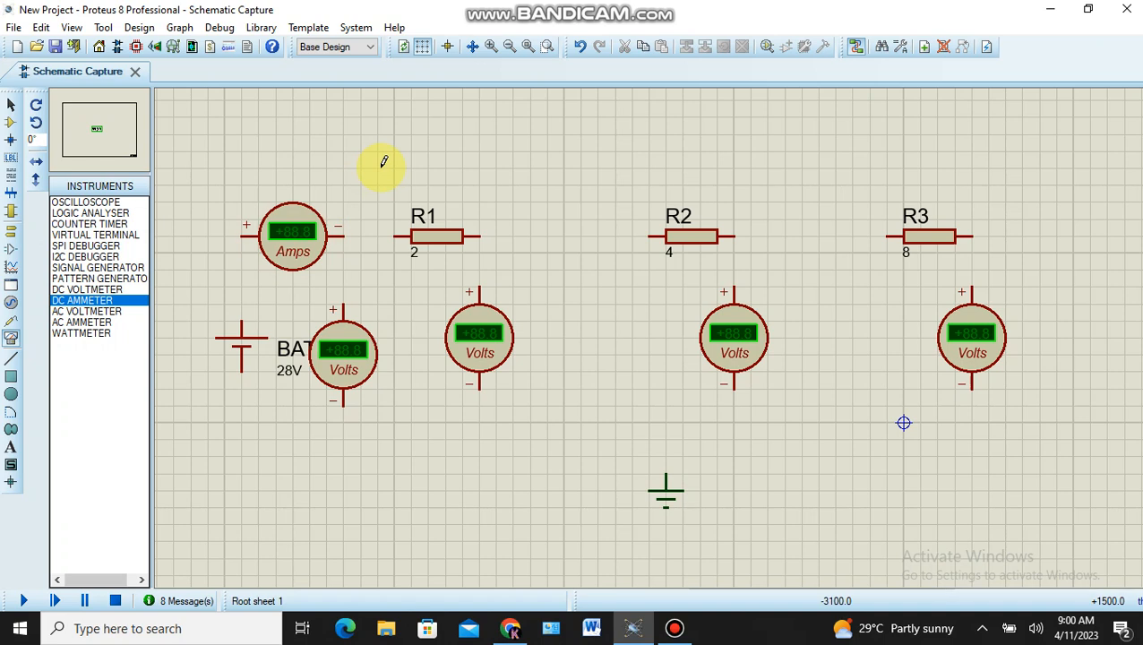
click(1093, 336)
click(1096, 343)
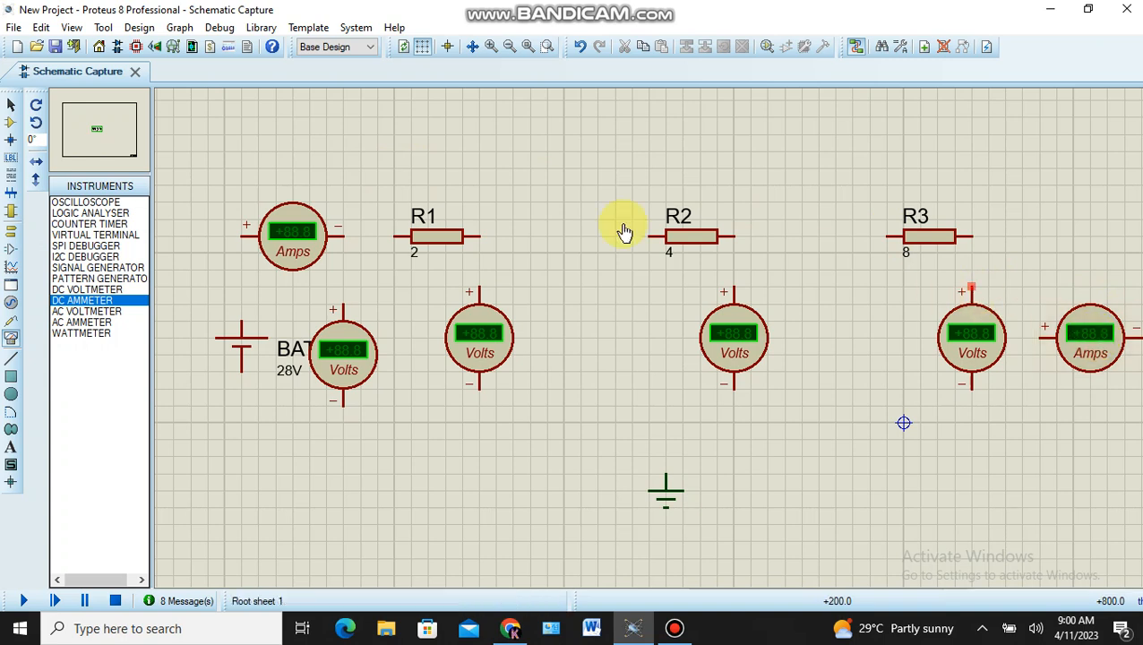
Wire the battery's positive terminal to the first ammeter's plus pin and its minus pin to resistor R1
click(241, 235)
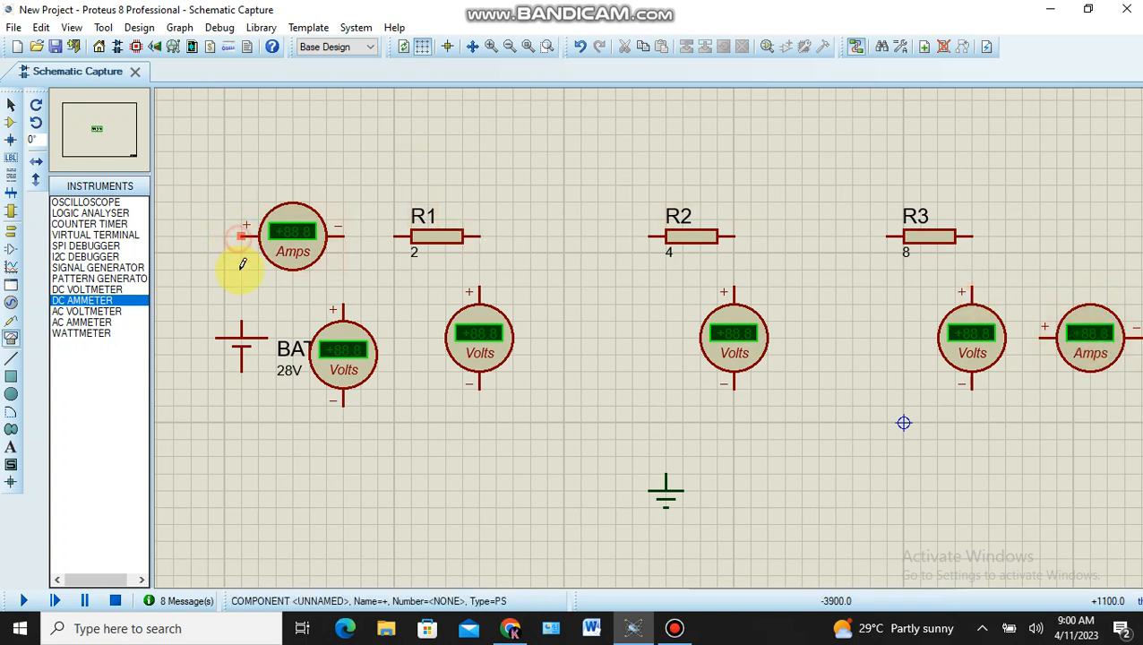
click(243, 317)
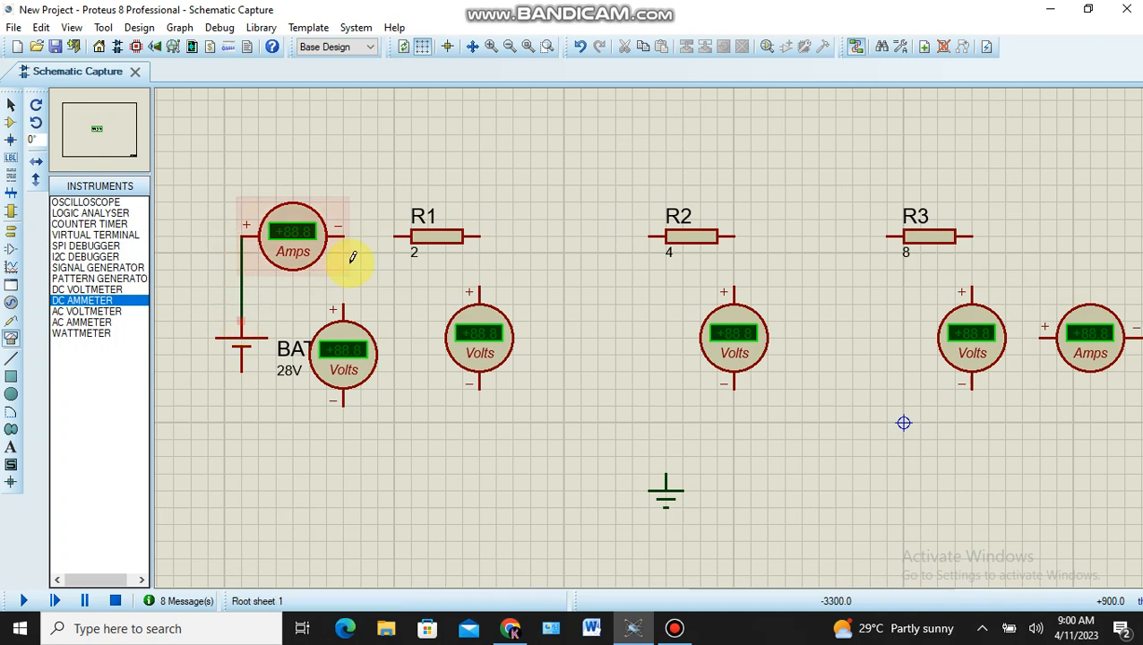
click(343, 235)
click(396, 236)
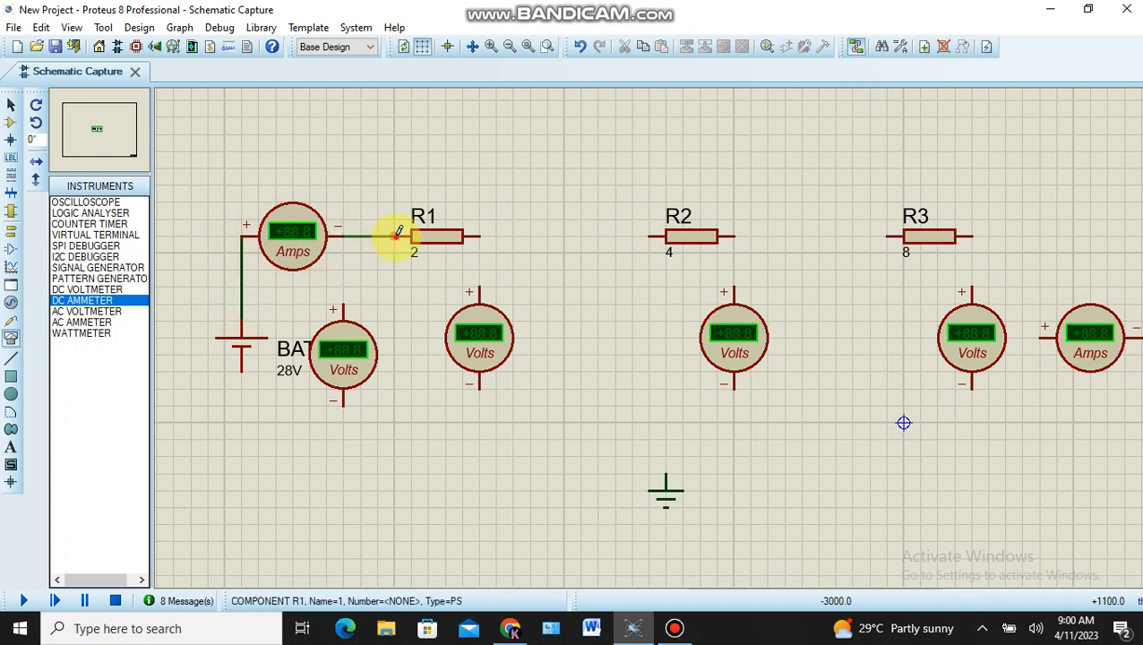
click(481, 235)
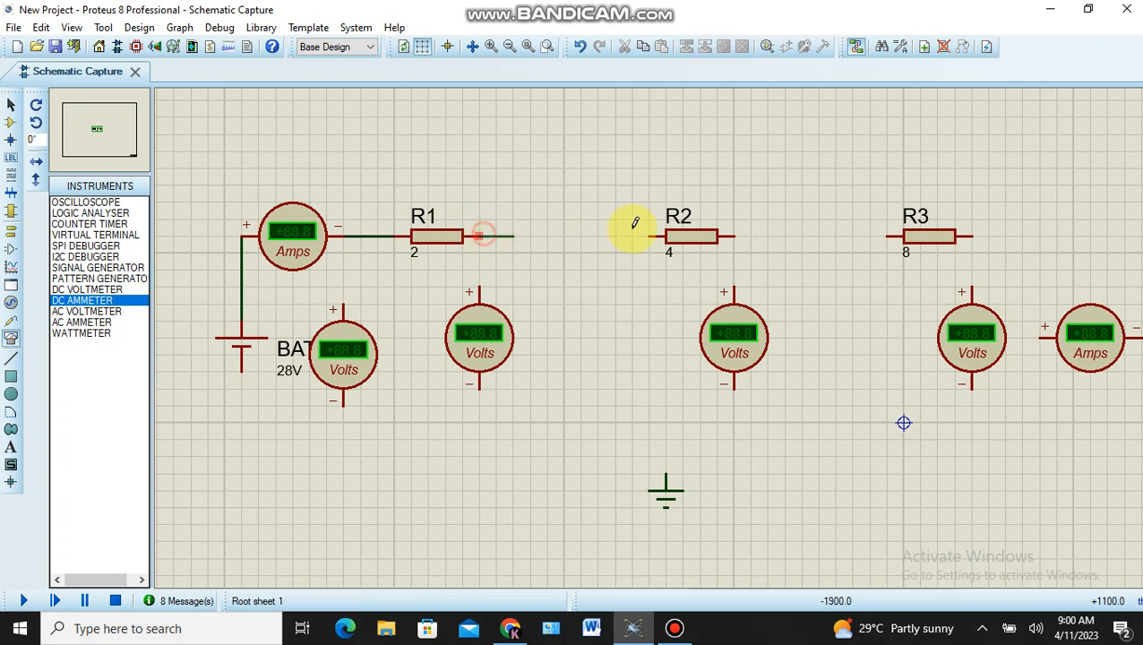
click(648, 235)
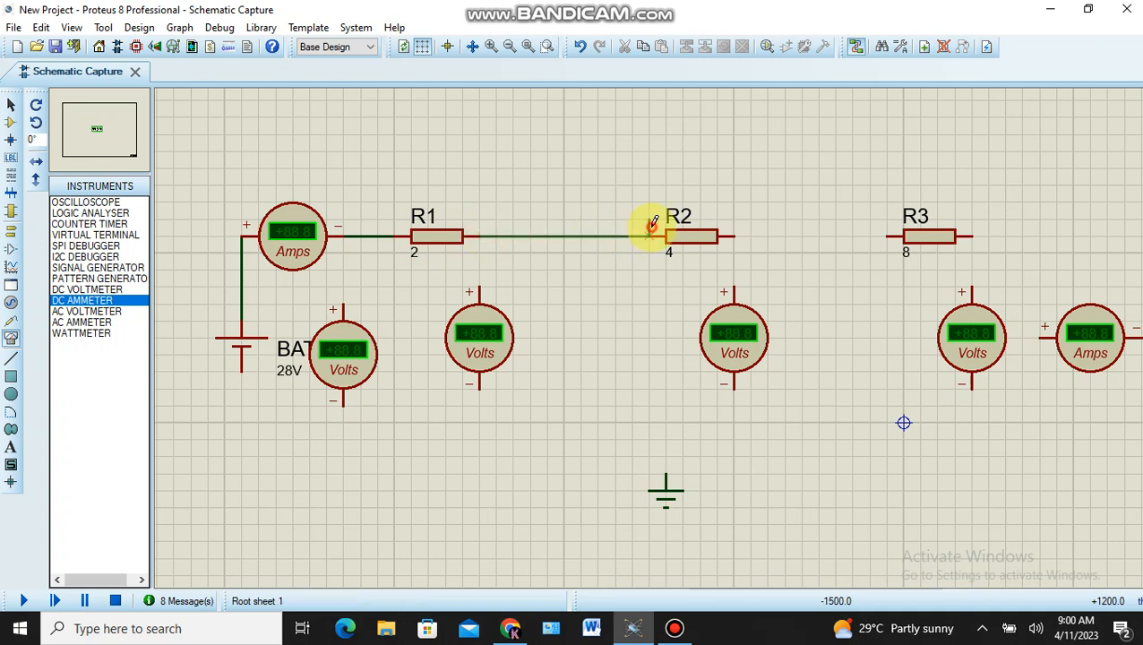
right_click(730, 231)
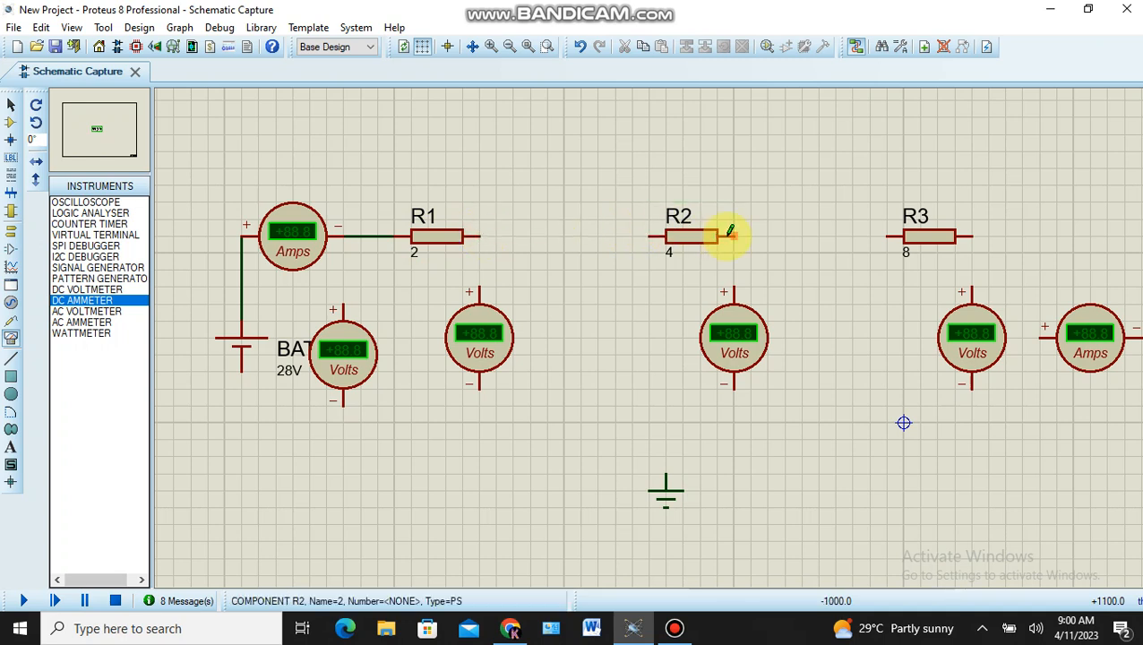
Wire resistors R1, R2 and R3 together in series
click(481, 234)
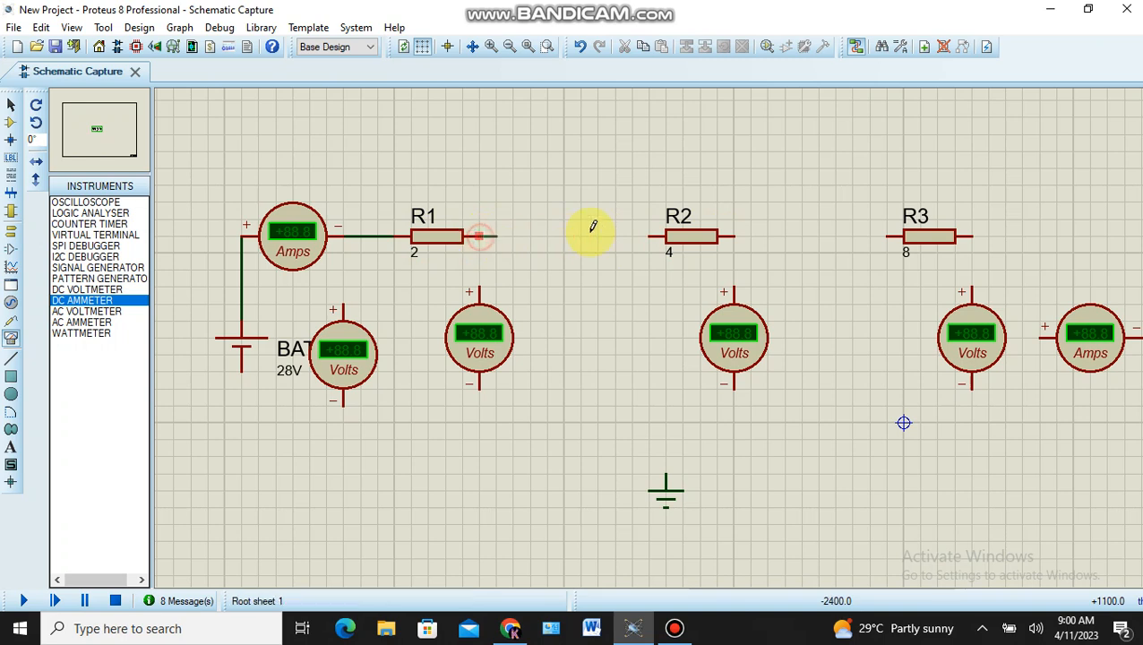
click(646, 234)
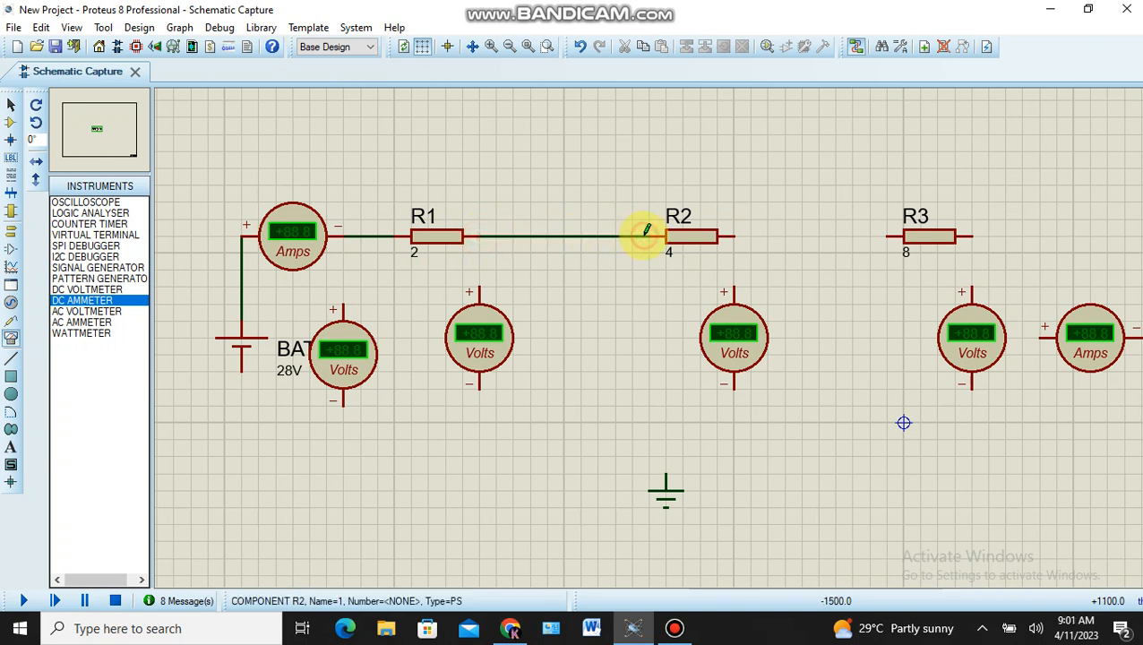
click(733, 236)
click(884, 235)
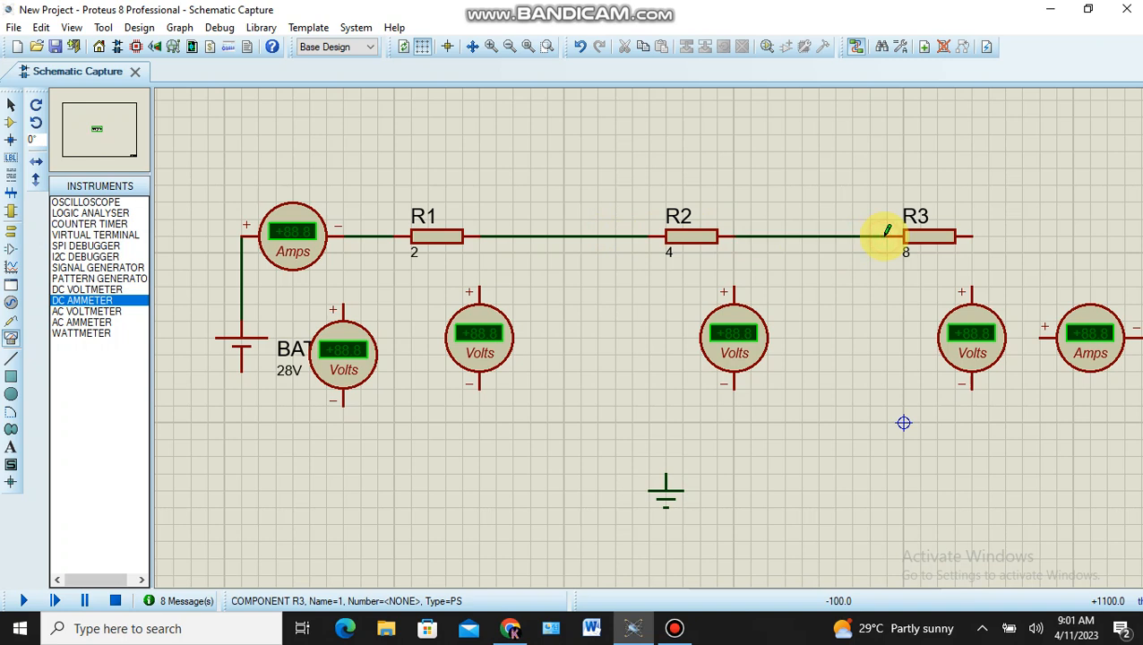
Wire R3's free end to the second ammeter's plus pin and that ammeter's minus pin to the ground terminal
click(974, 235)
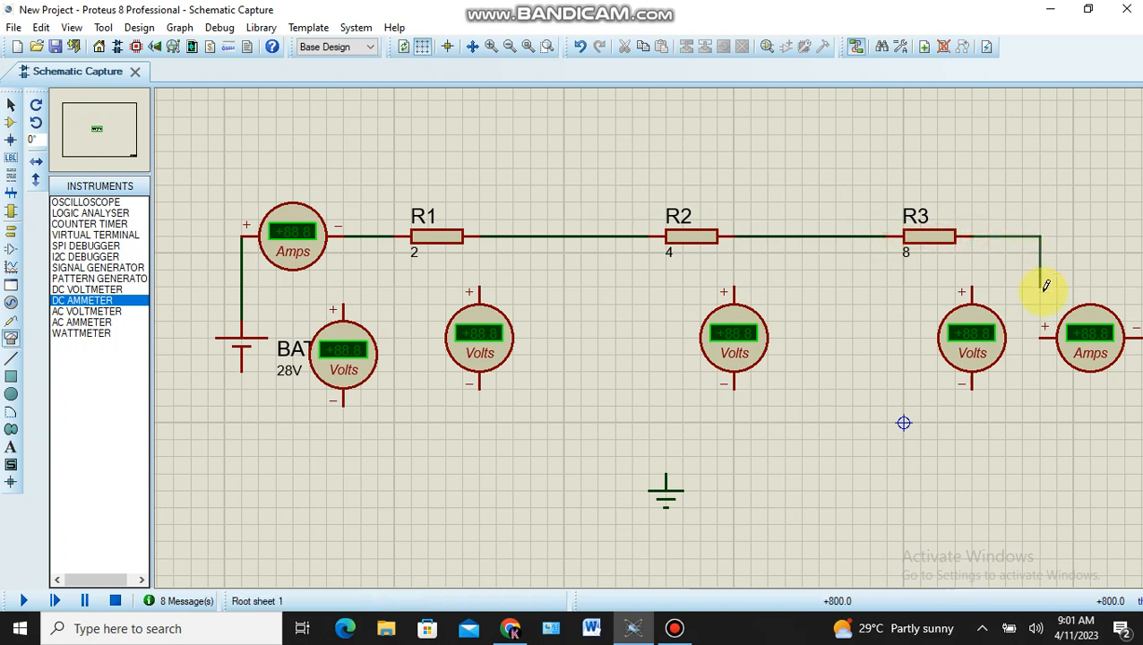
click(1042, 331)
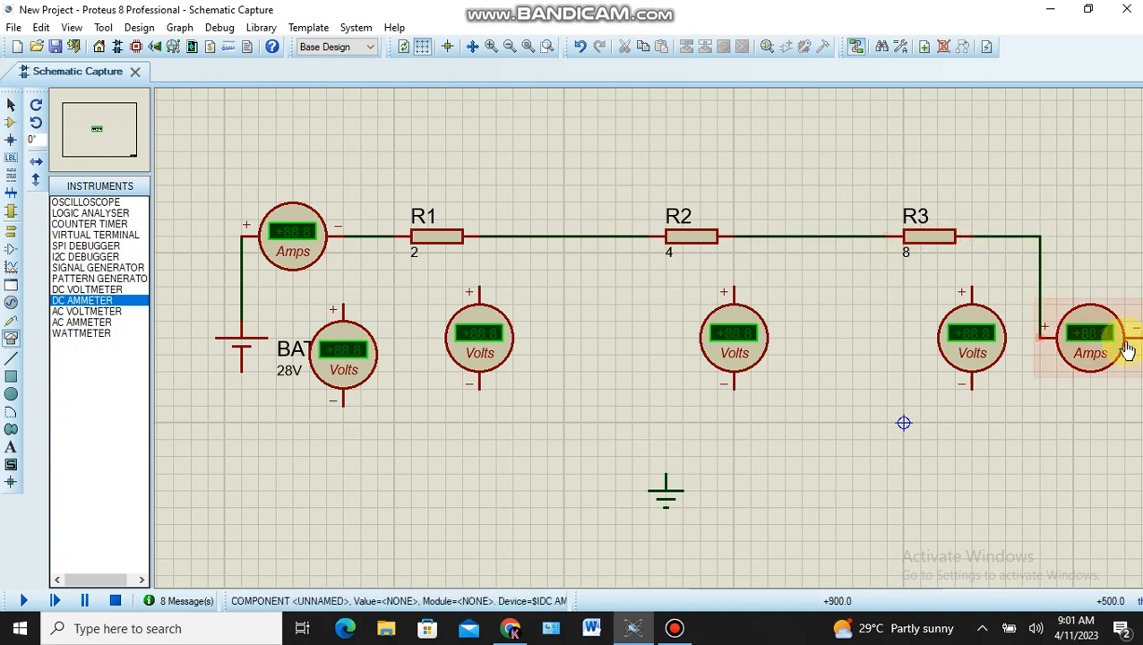
click(1137, 338)
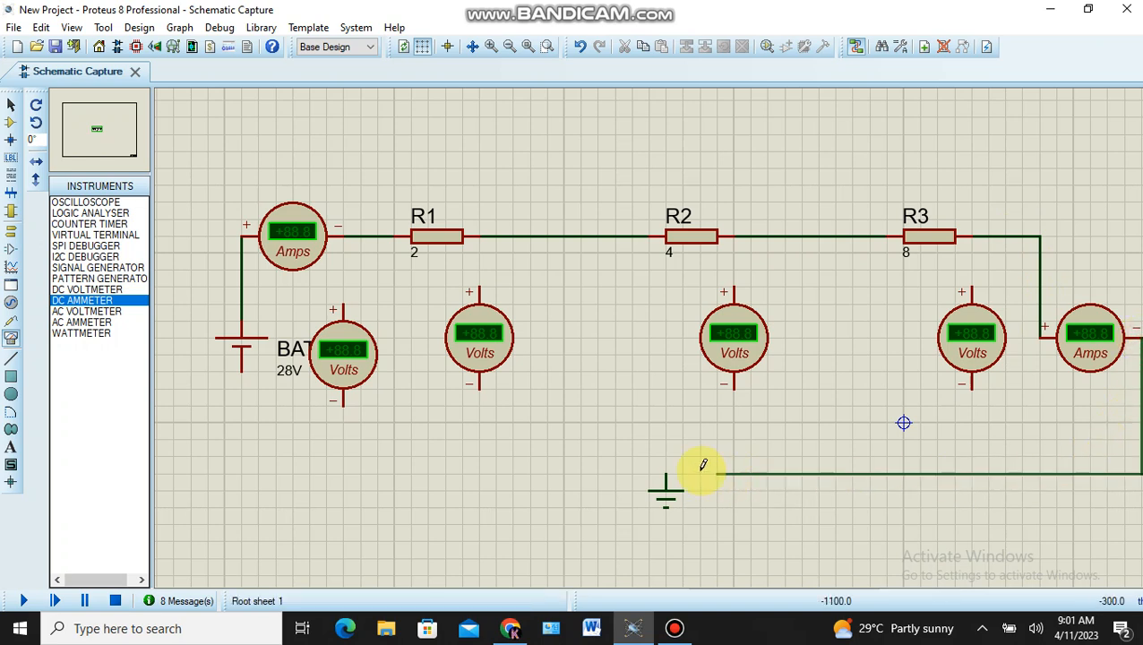
click(670, 463)
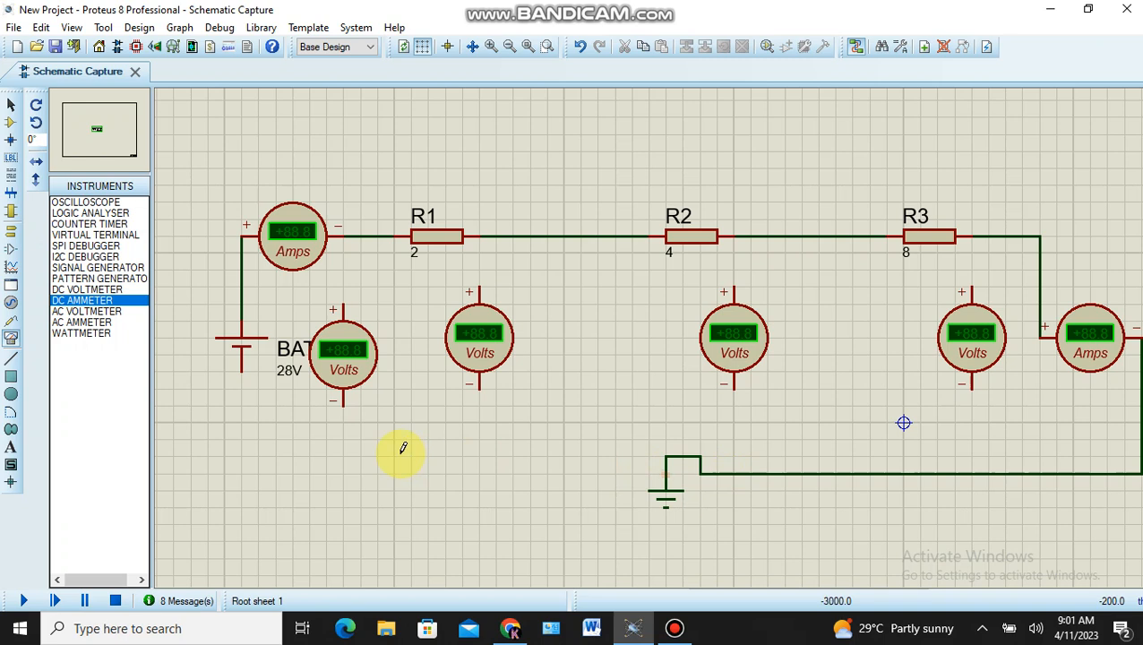
Wire the battery's negative terminal to the ground connection to close the series loop
click(240, 369)
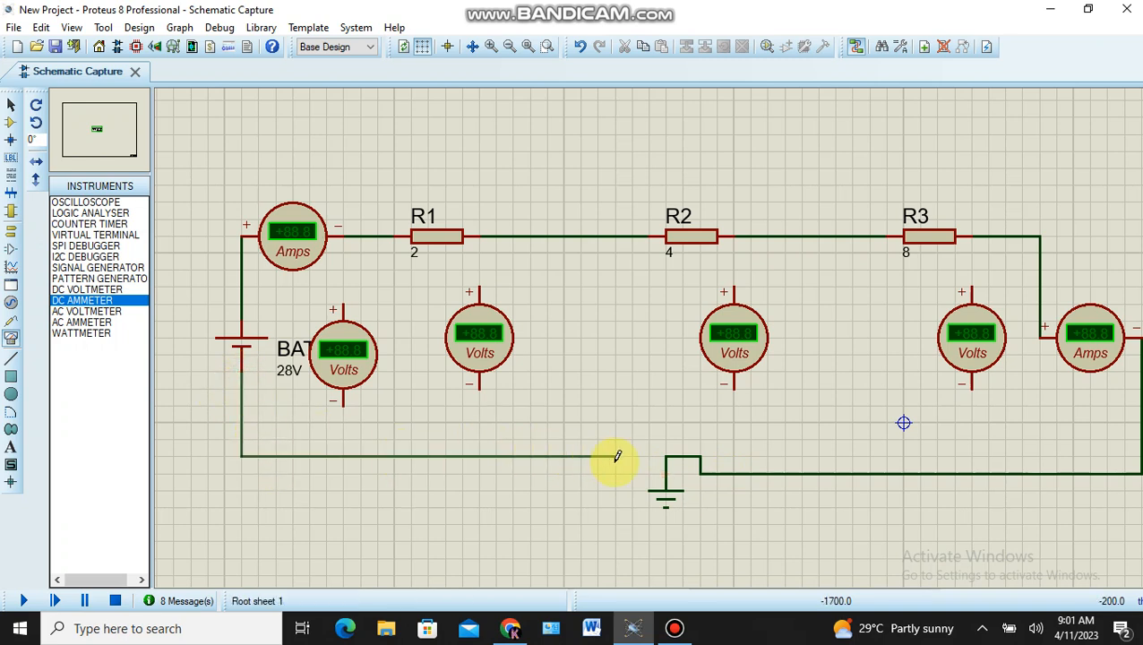
click(665, 459)
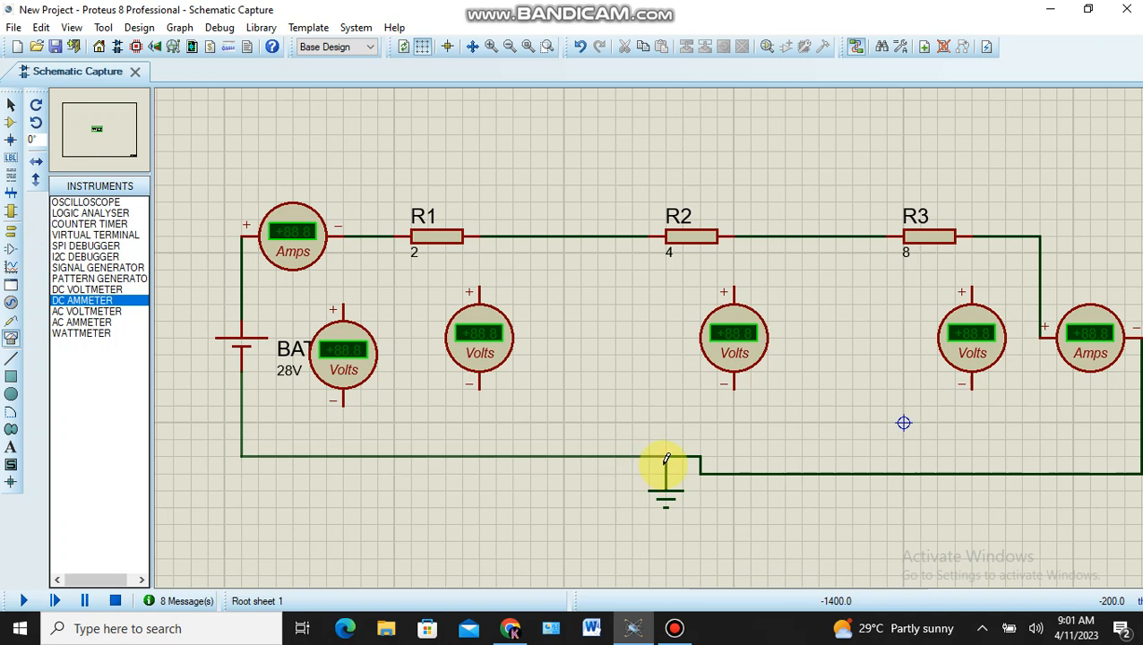
click(665, 458)
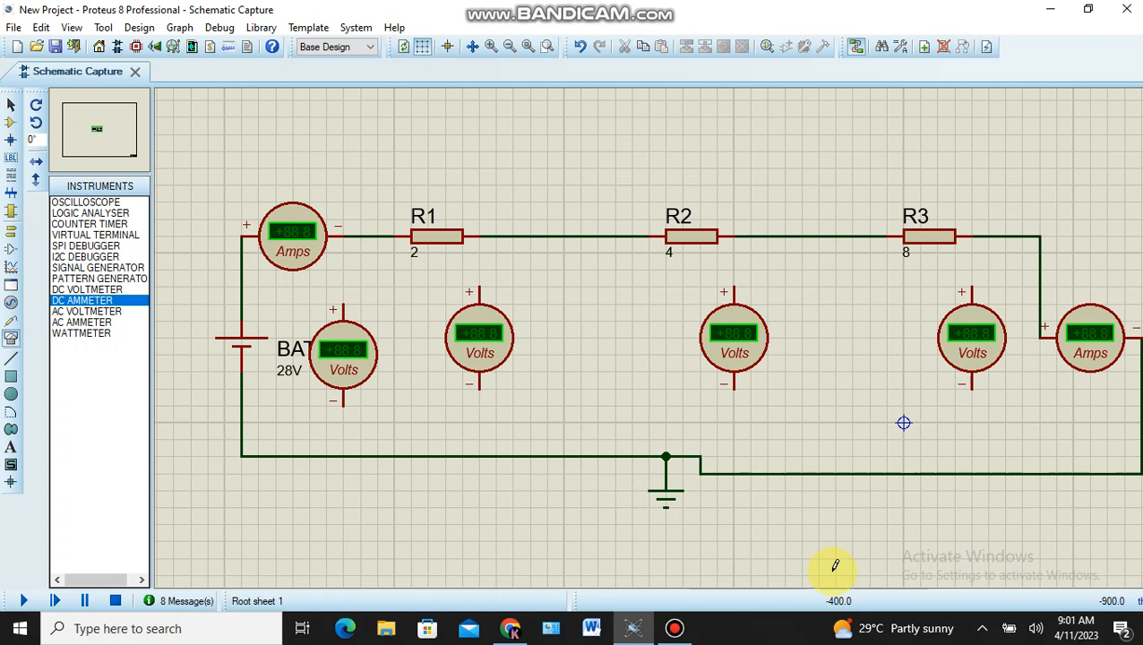
Connect the voltmeter beside the battery in parallel with it, plus pin to the battery's positive side and minus pin to its negative side
click(346, 297)
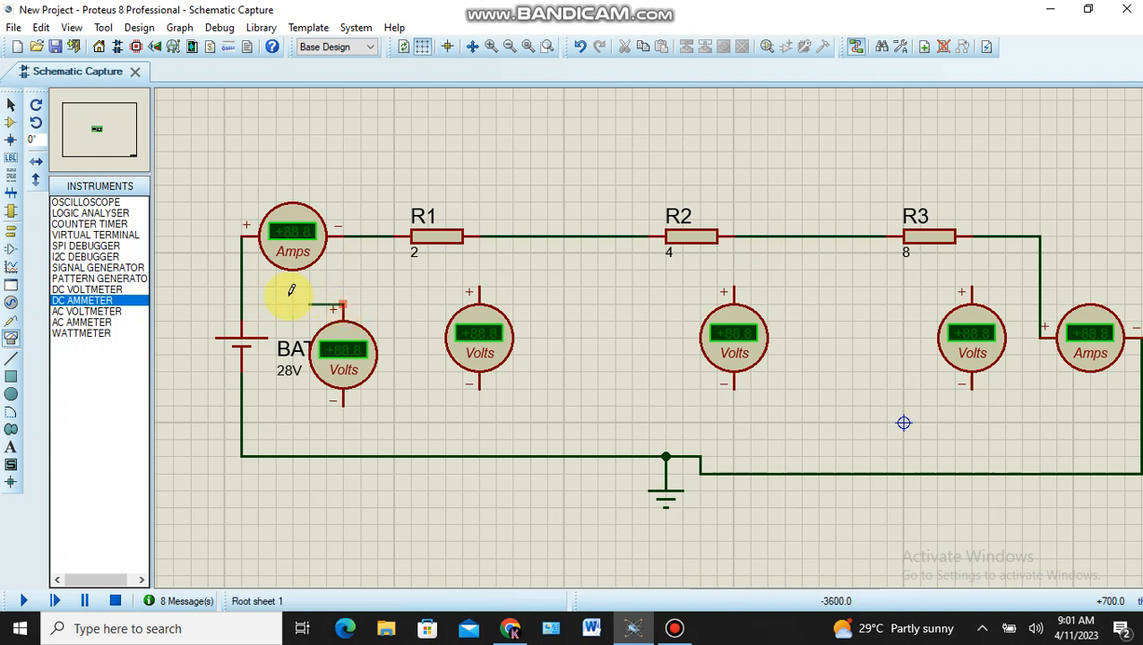
click(243, 288)
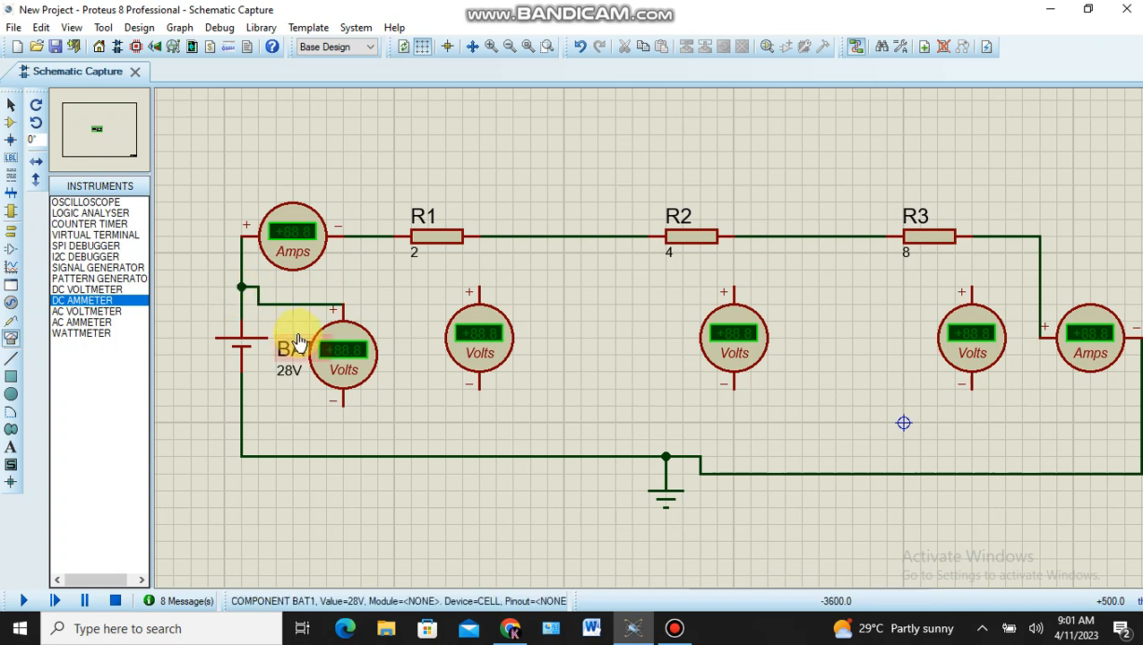
click(344, 401)
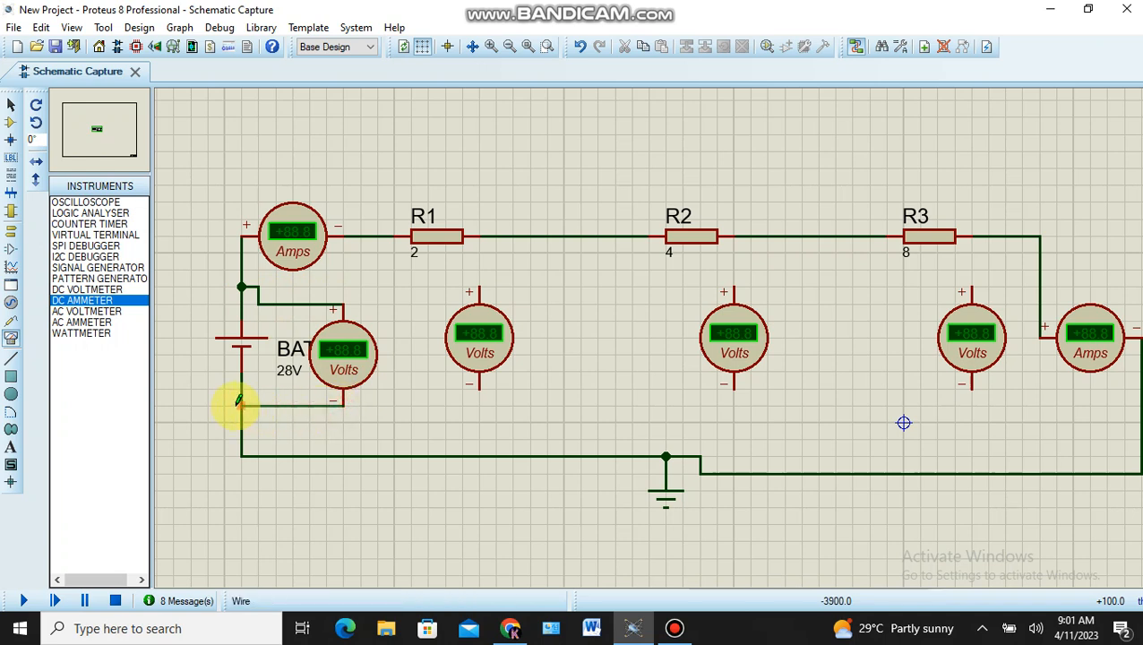
click(239, 403)
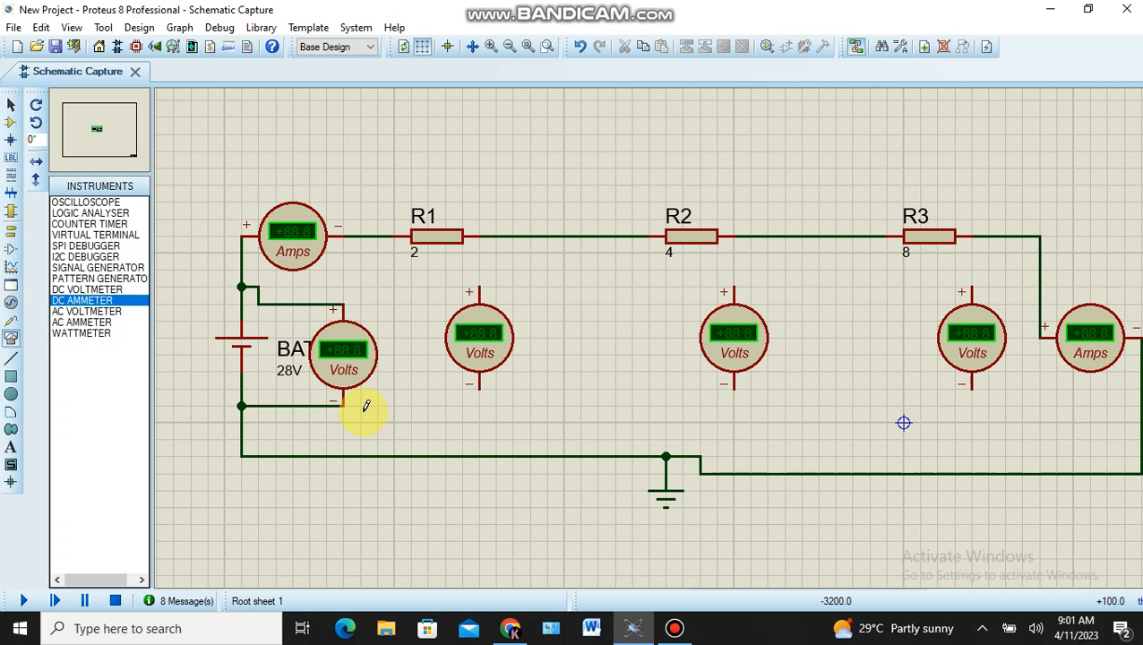
Connect the voltmeter below R1 across that resistor, with its plus pin on the ammeter side
click(481, 281)
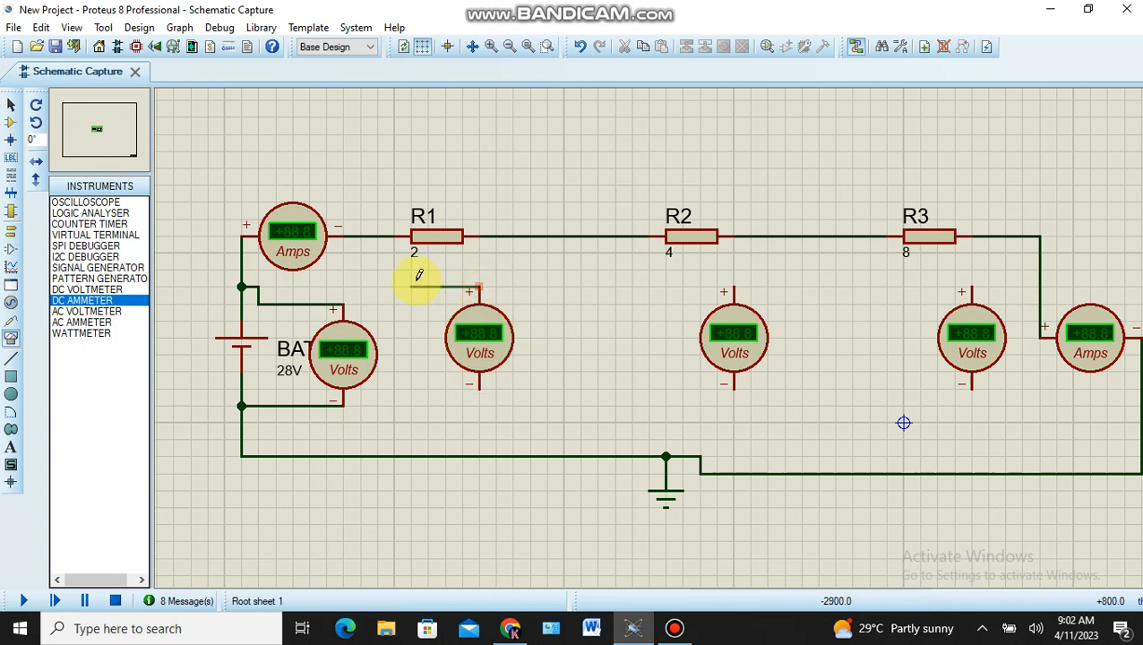
click(376, 236)
click(479, 386)
click(530, 237)
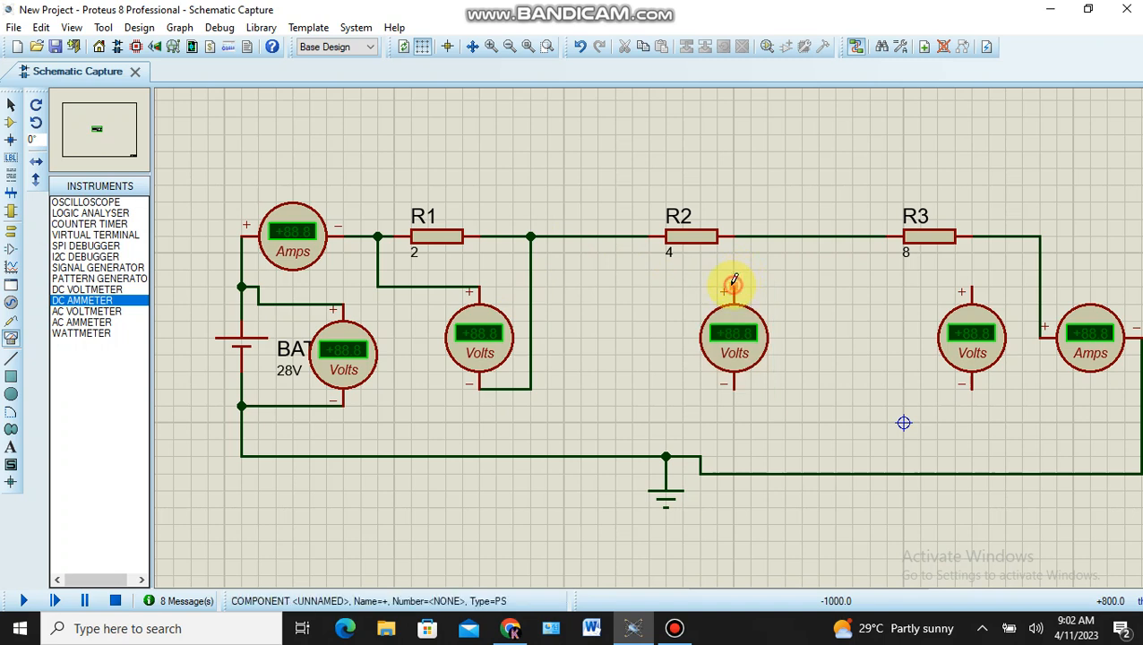
Connect the voltmeter below R2 across that resistor, with its plus pin on the R1 side
click(732, 286)
click(631, 237)
click(733, 387)
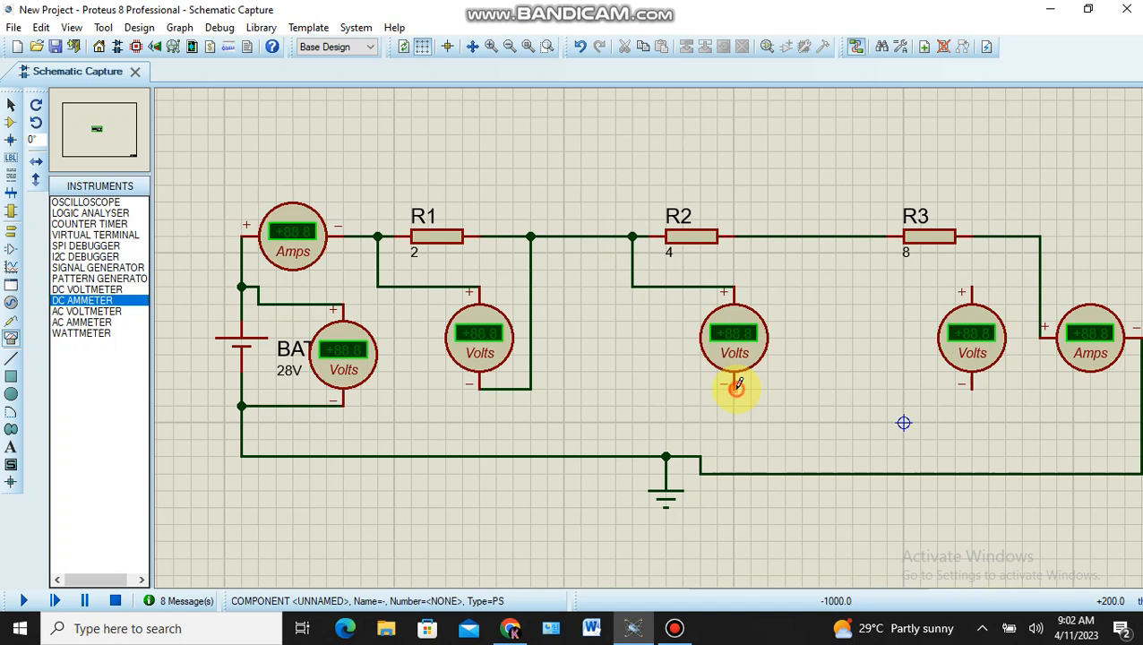
click(785, 237)
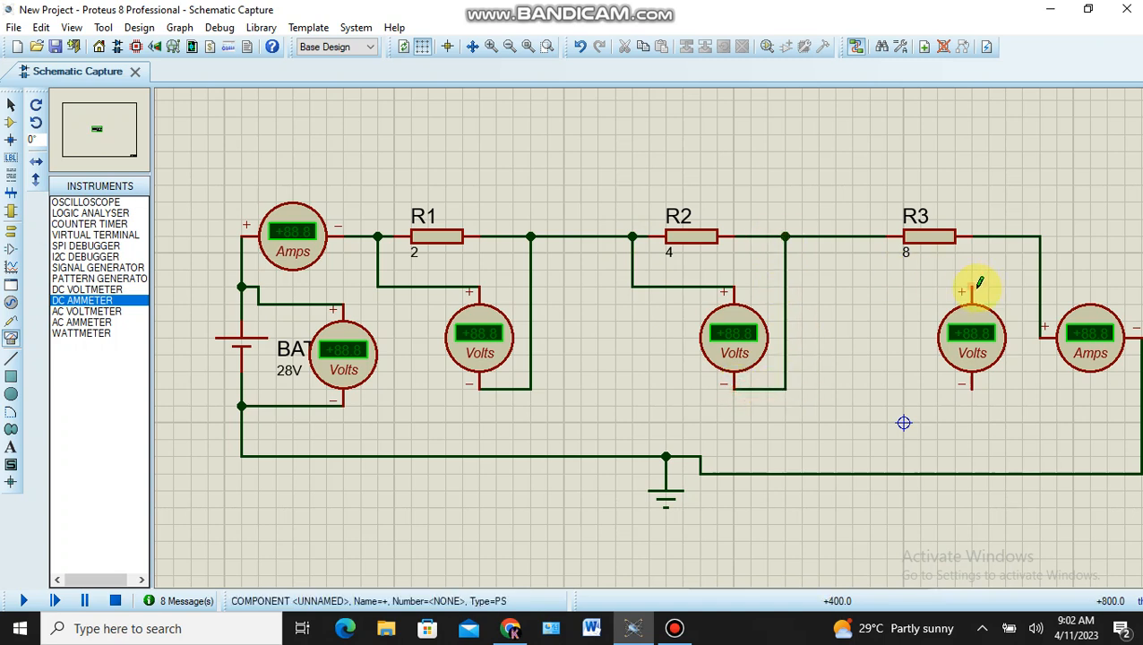
Connect the voltmeter below R3 across that resistor, with its plus pin on the R2 side
click(972, 288)
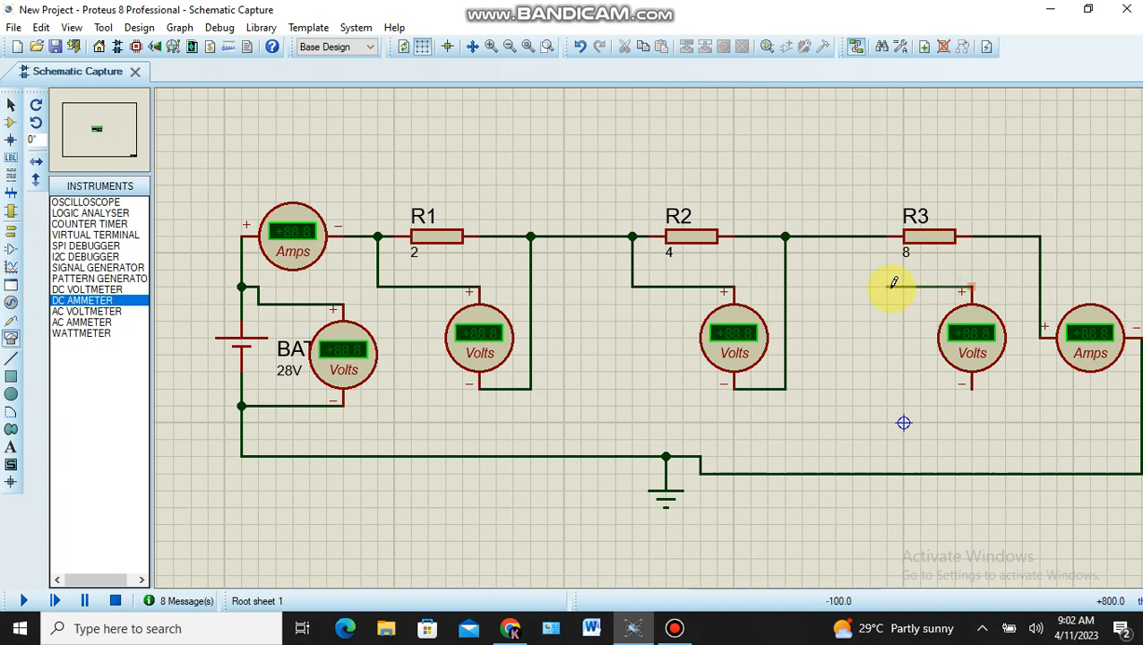
click(868, 236)
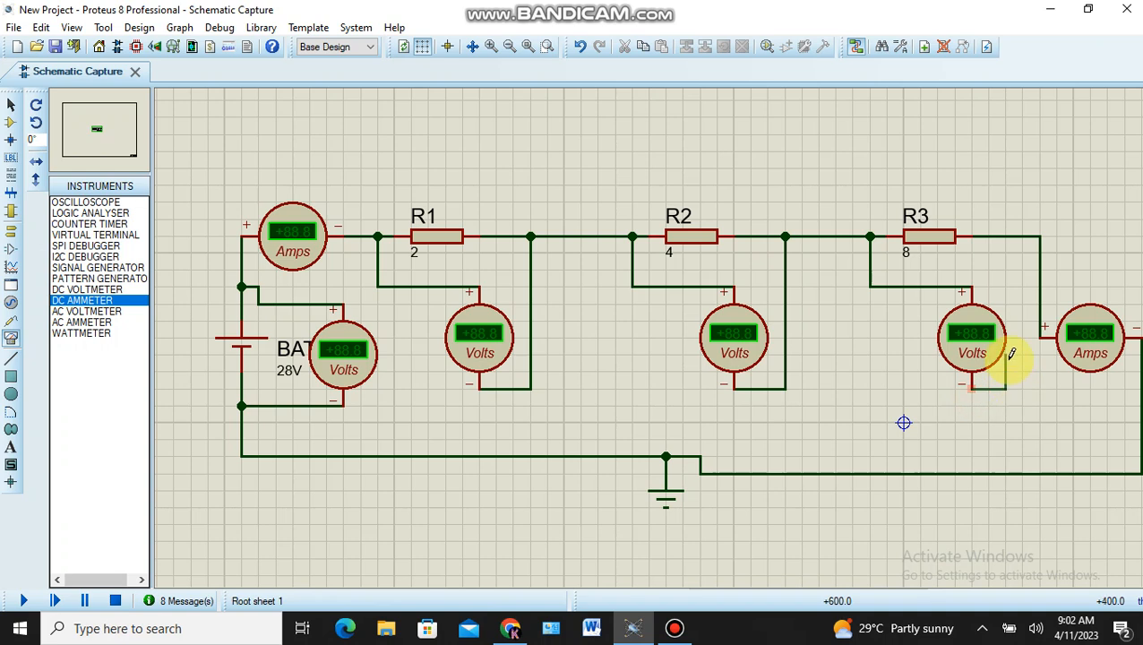
click(1020, 236)
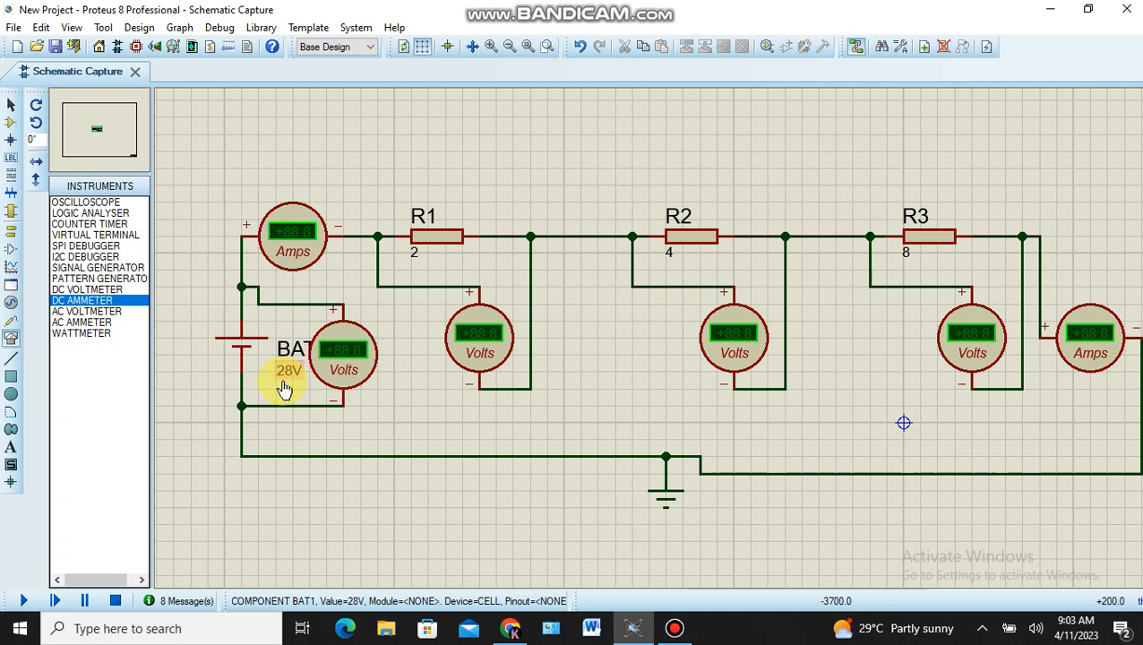
Run the circuit simulation to get the meter readings and pause it
click(25, 601)
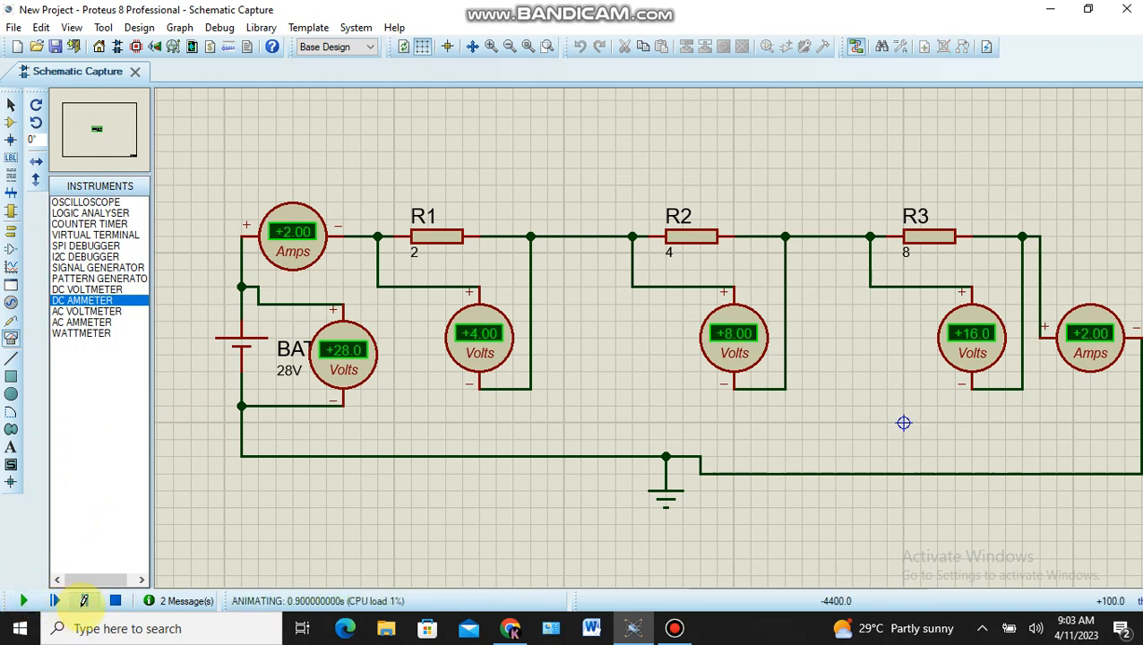
click(86, 600)
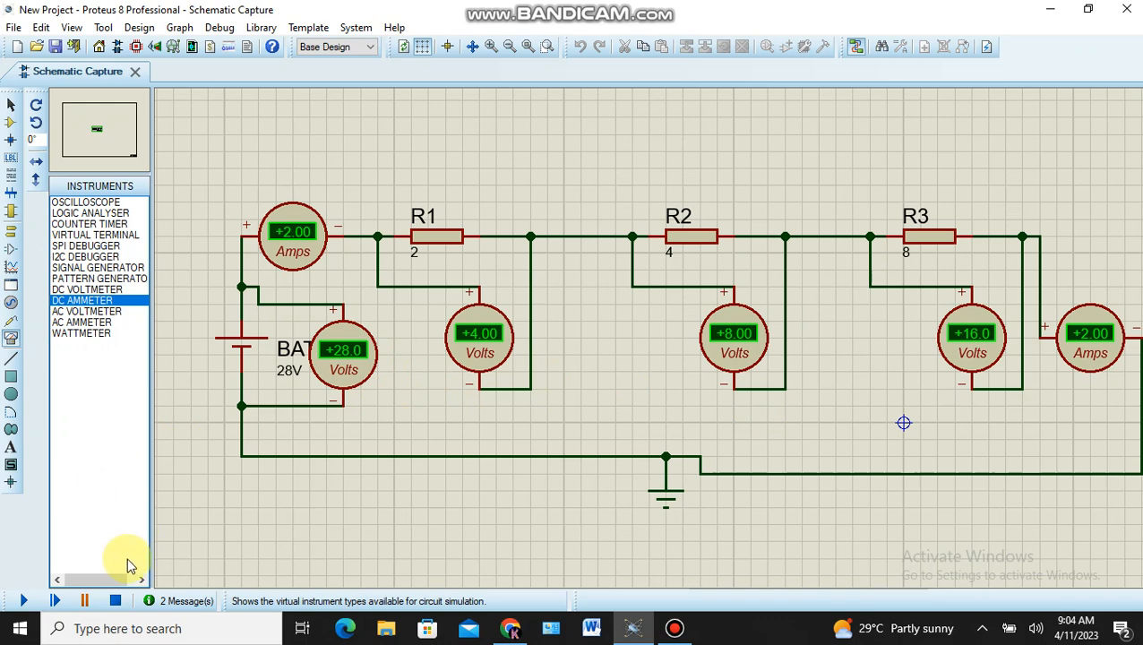
click(84, 600)
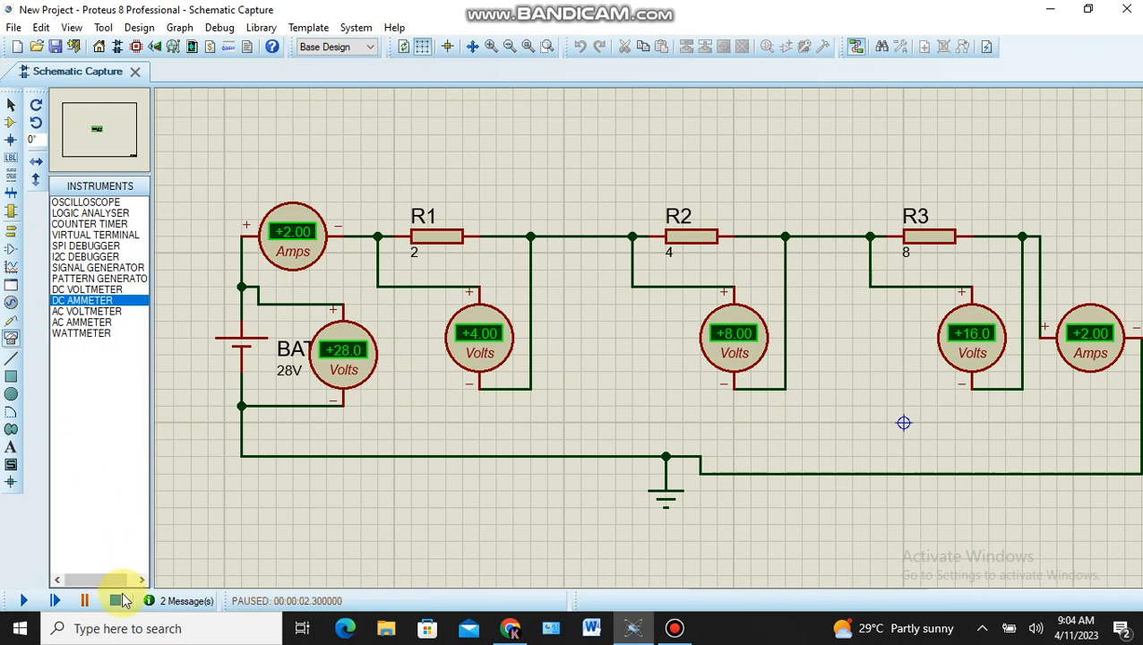
click(674, 627)
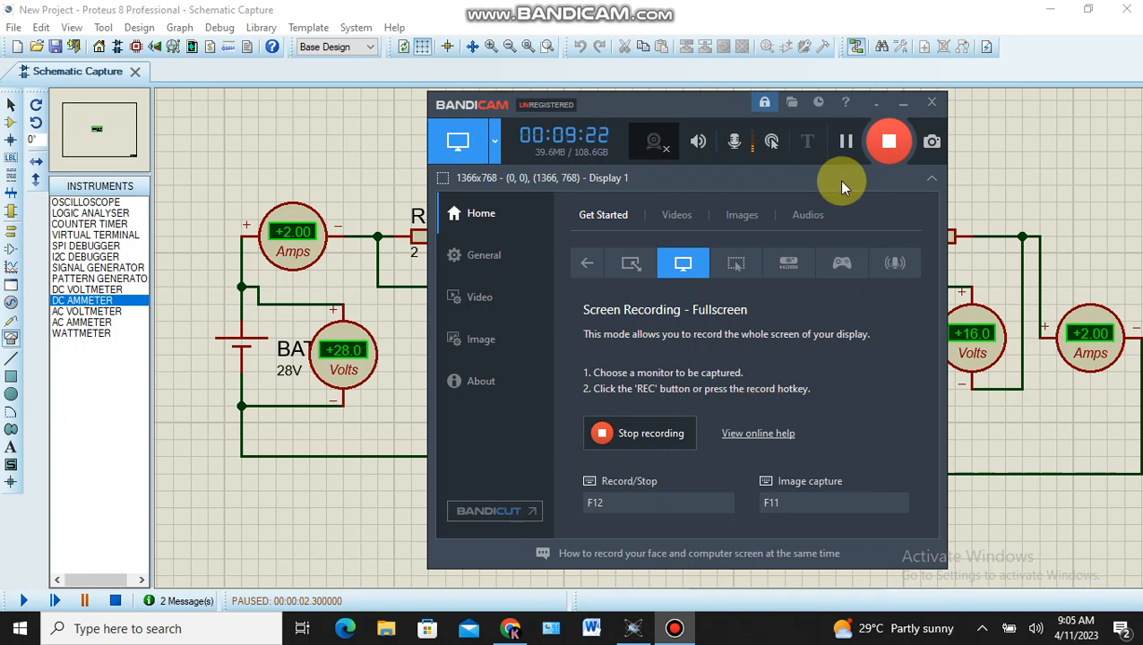